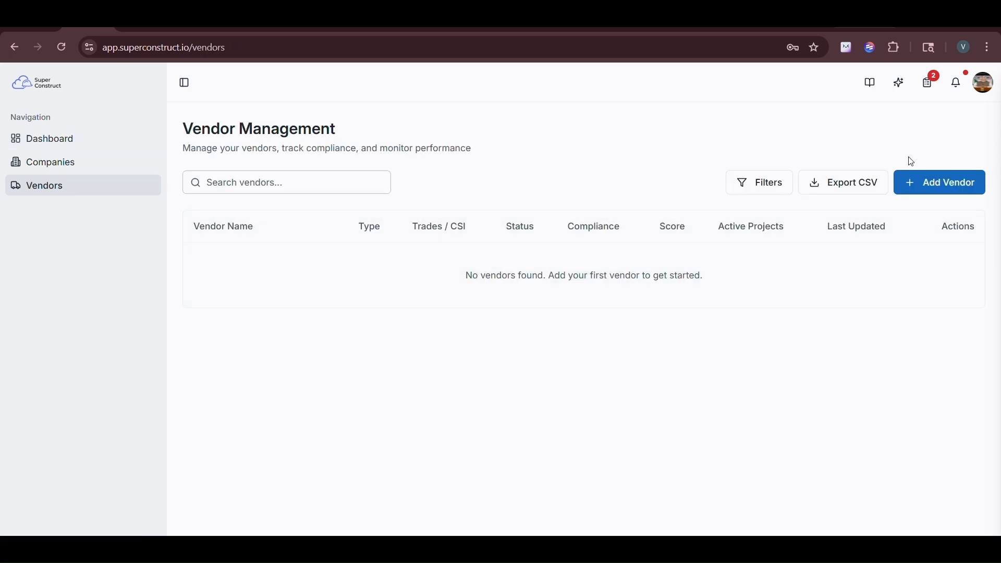
# Step: Start a new vendor with company legal name XYZ and vendor type Supplier
pyautogui.click(944, 189)
pyautogui.scroll(-2, 525, 256)
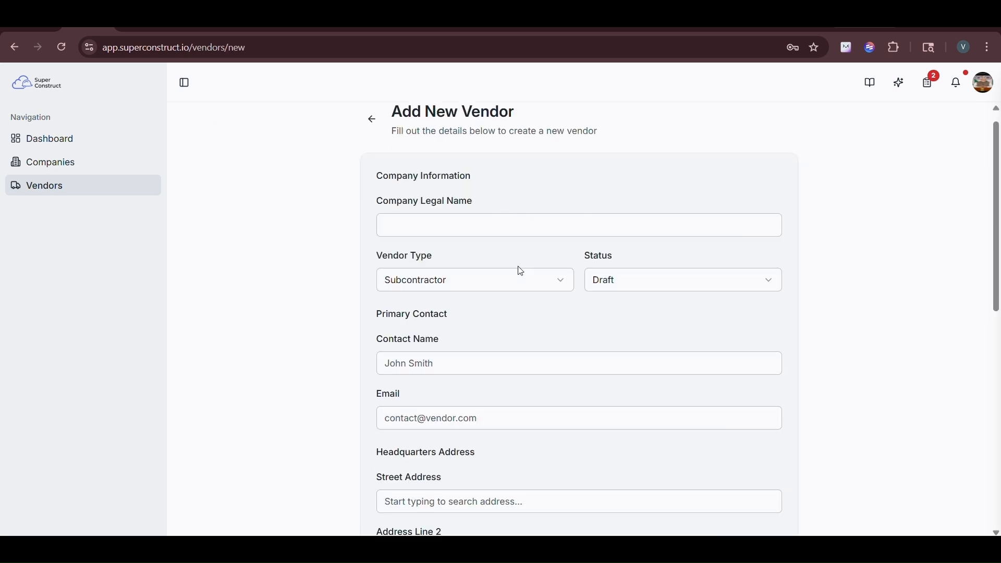
pyautogui.scroll(-10, 520, 272)
pyautogui.scroll(10, 520, 271)
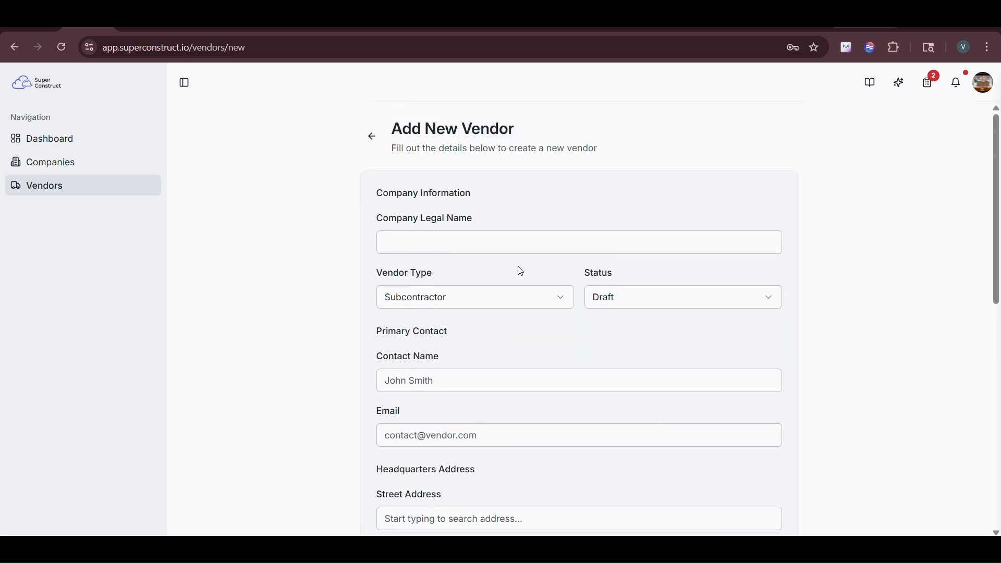
pyautogui.click(503, 241)
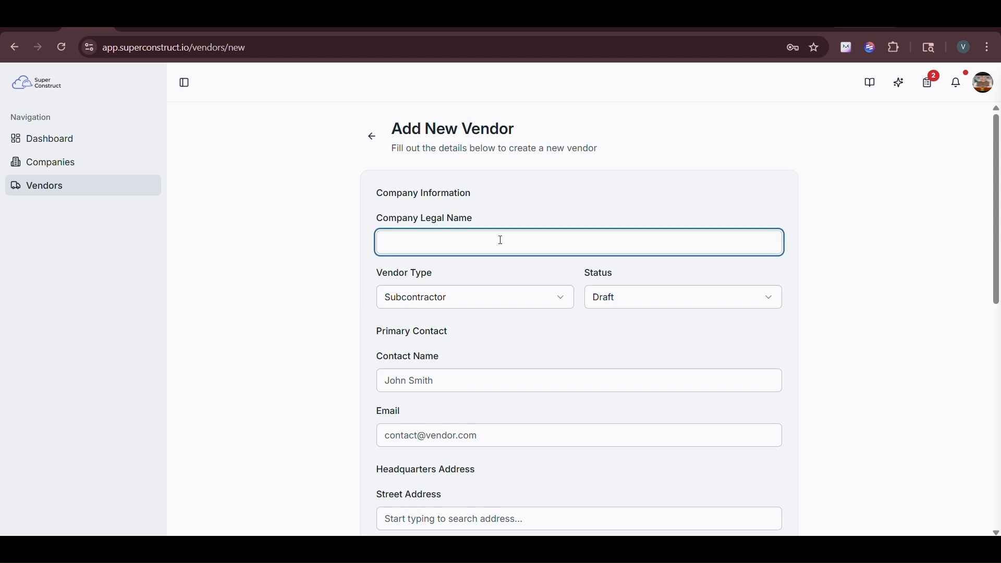
pyautogui.write('XYZ')
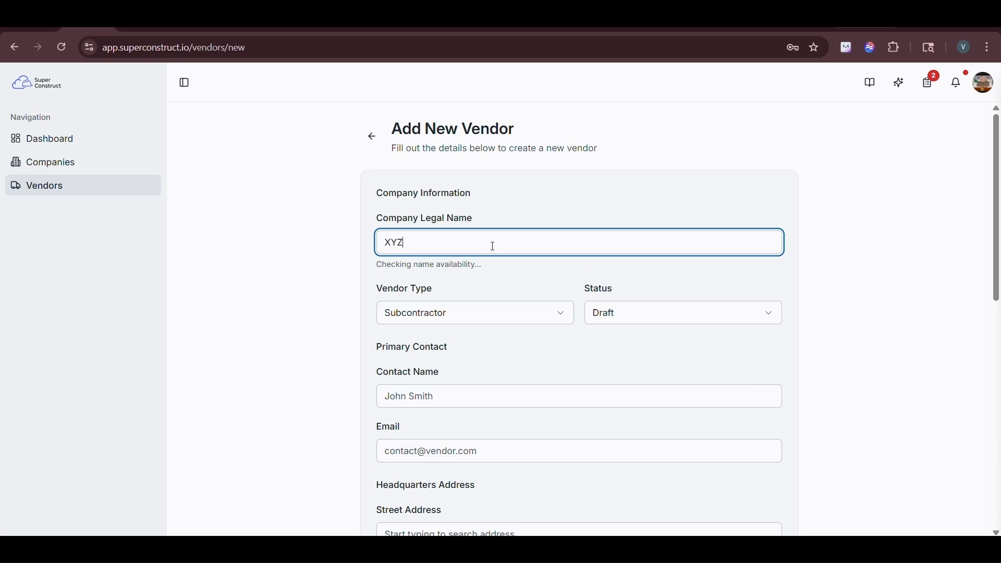
pyautogui.click(471, 300)
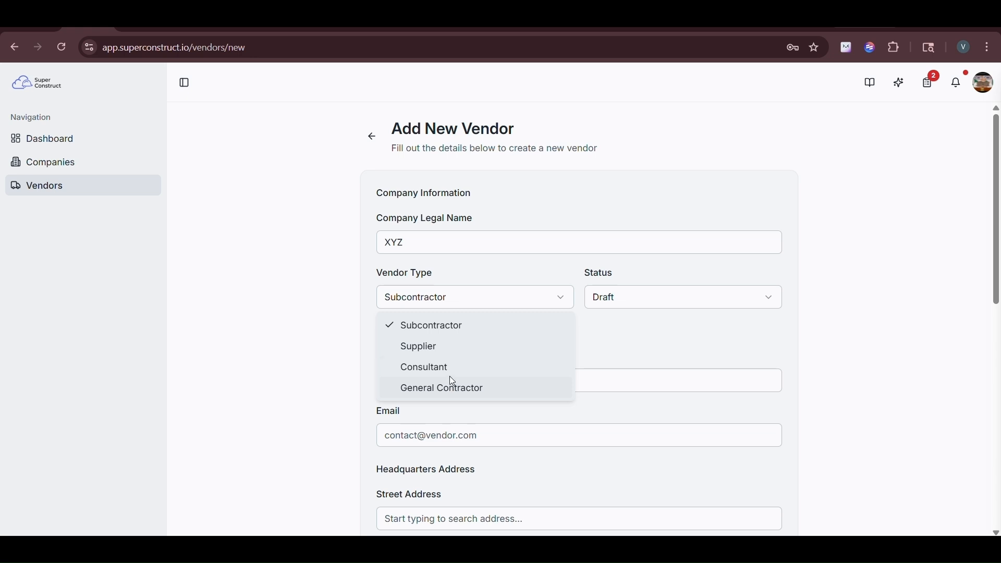
pyautogui.click(453, 352)
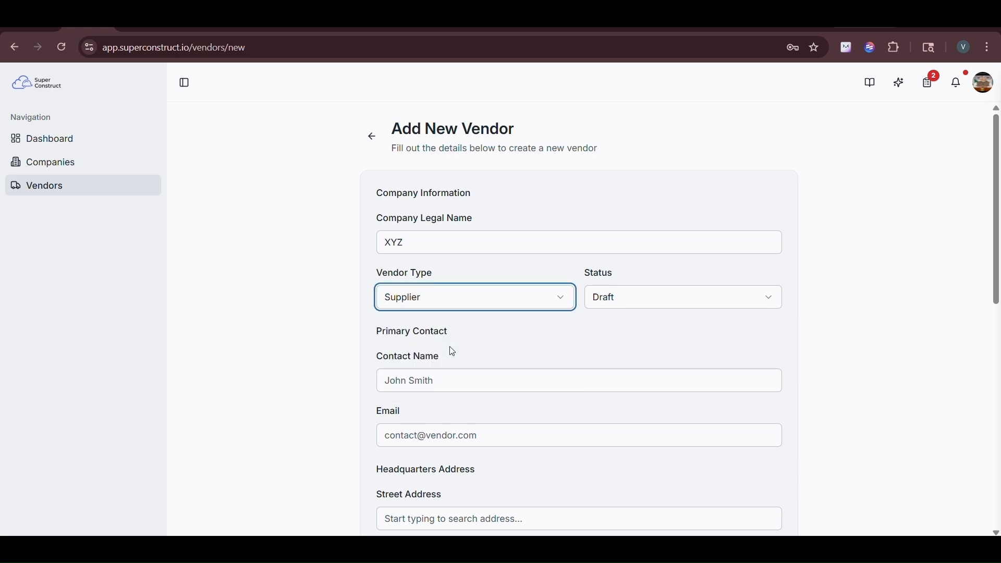
# Step: Keep the status at Draft and fill in the primary contact's name and e-mail
pyautogui.click(631, 307)
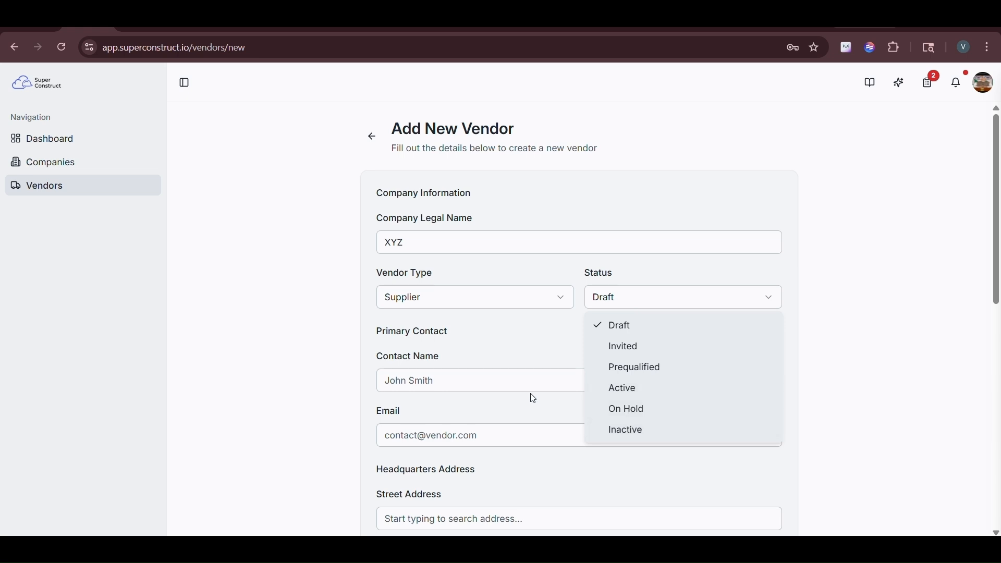
pyautogui.click(513, 385)
pyautogui.click(513, 385)
pyautogui.write('John')
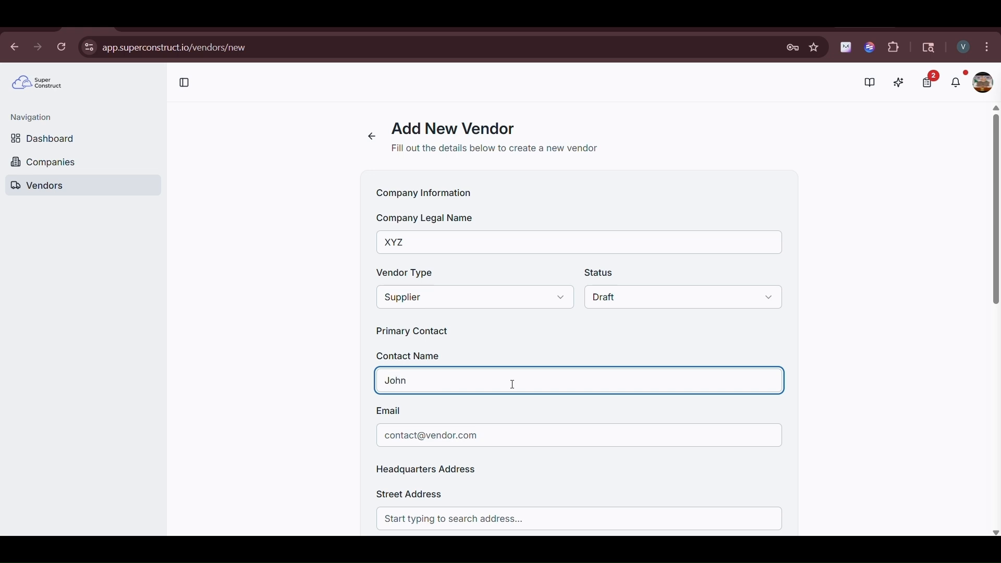
pyautogui.click(481, 436)
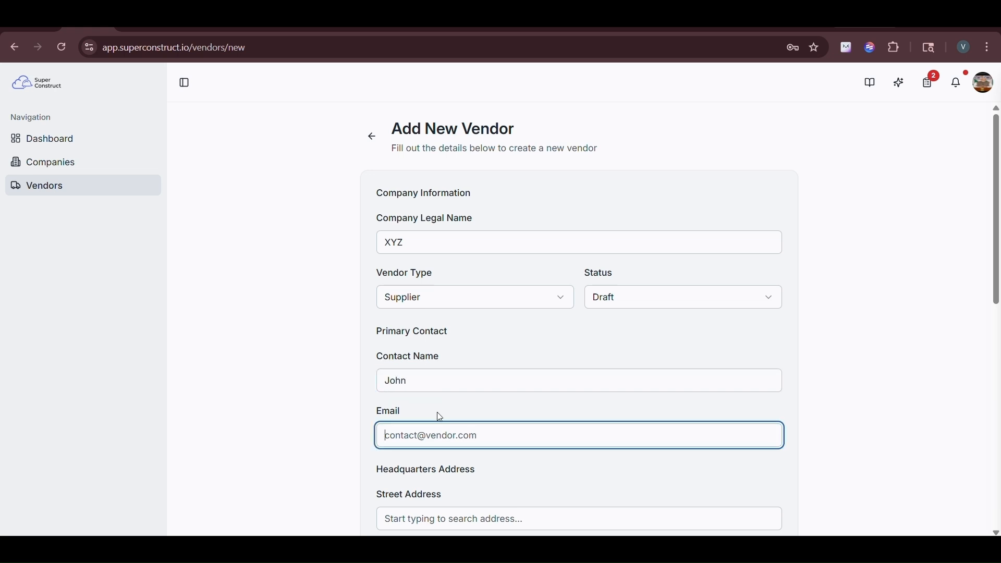
# Step: Fill the headquarters street address from the lookup suggestion and enter the zip code
pyautogui.click(468, 463)
pyautogui.scroll(-3, 480, 470)
pyautogui.click(475, 356)
pyautogui.write('Frisc')
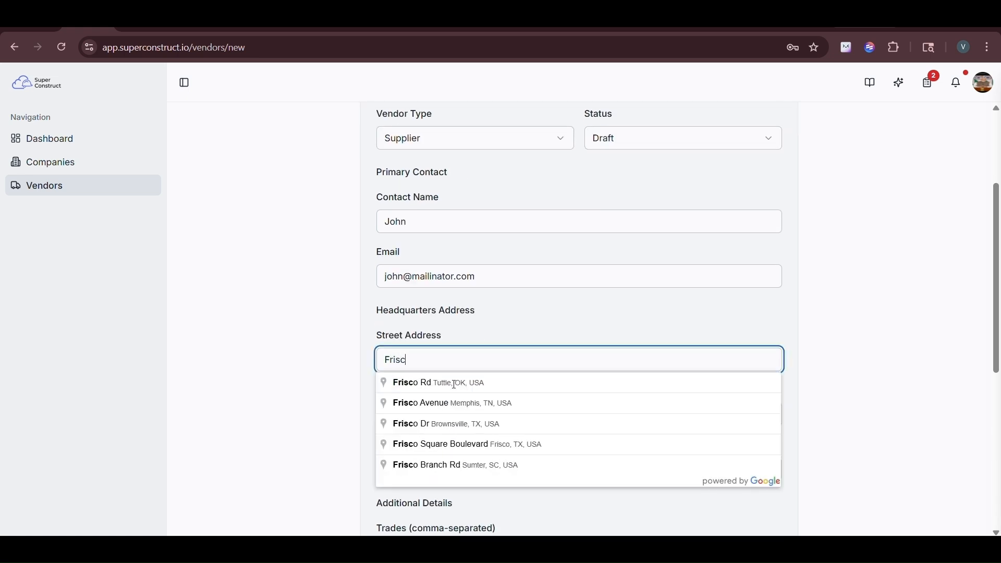
pyautogui.click(428, 383)
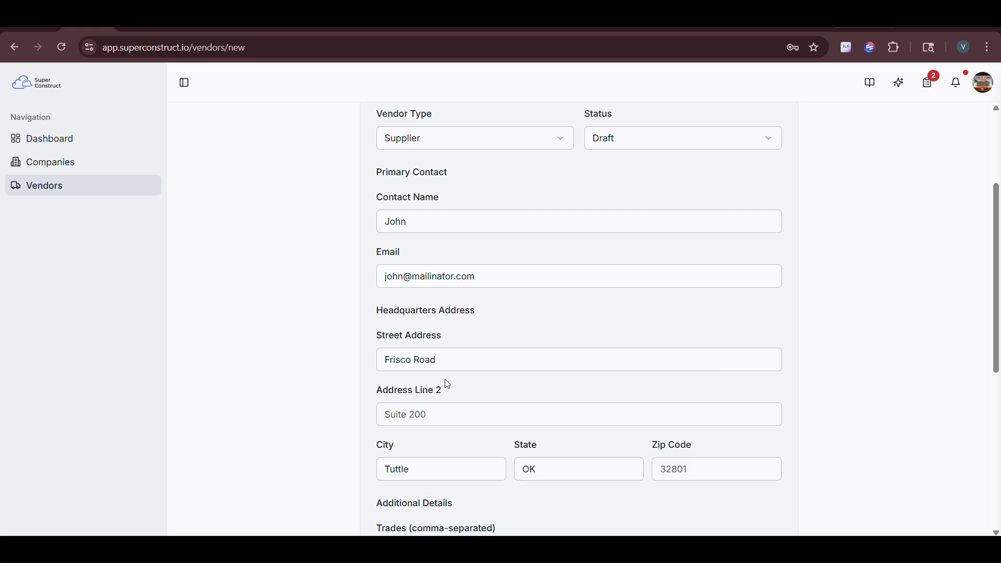
pyautogui.scroll(-1, 463, 421)
pyautogui.scroll(-1, 466, 440)
pyautogui.click(746, 392)
pyautogui.write('325800')
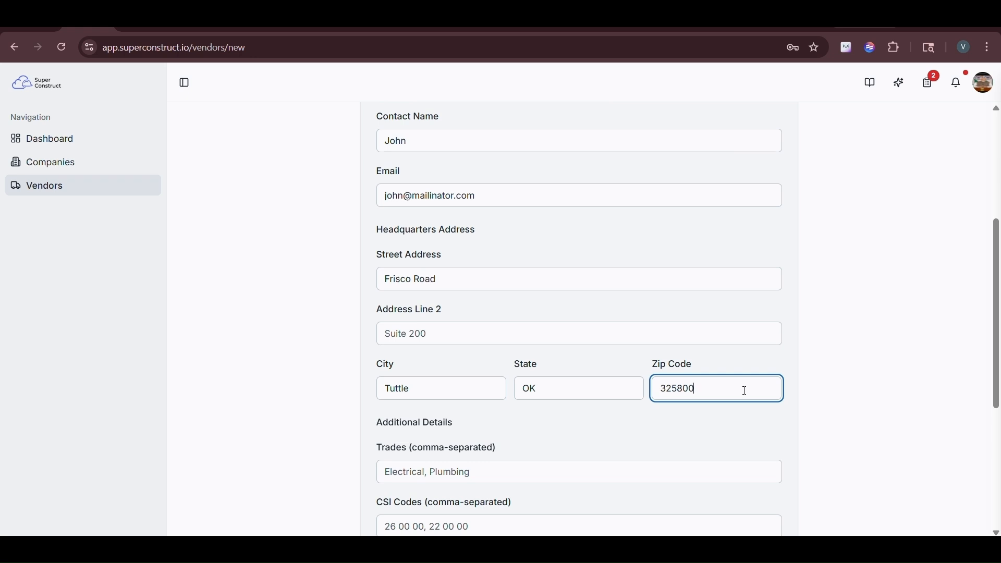
pyautogui.click(654, 426)
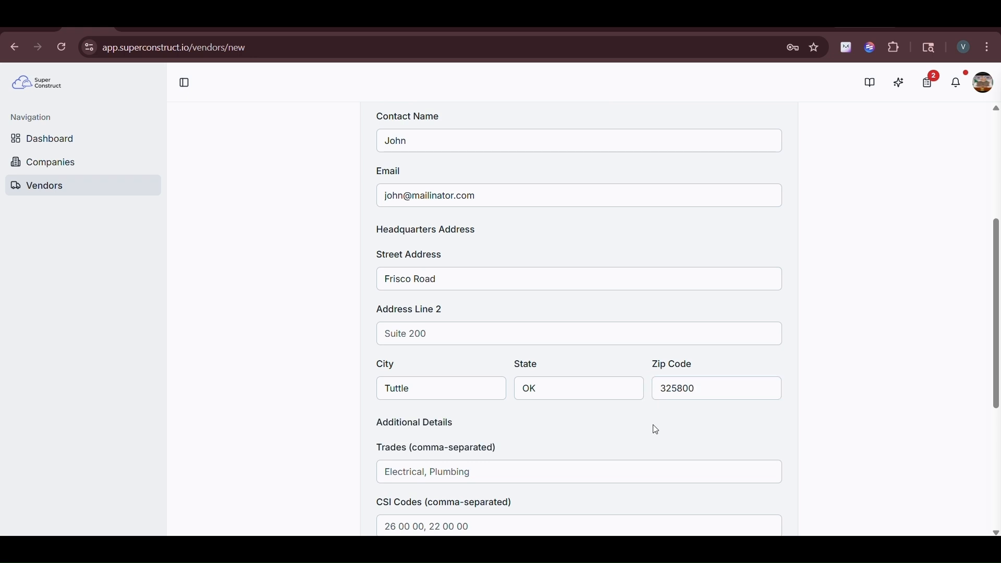
# Step: Enter trades 'Electrical, plumbing', CSI codes 260000,313230 and region Texas
pyautogui.scroll(-3, 656, 430)
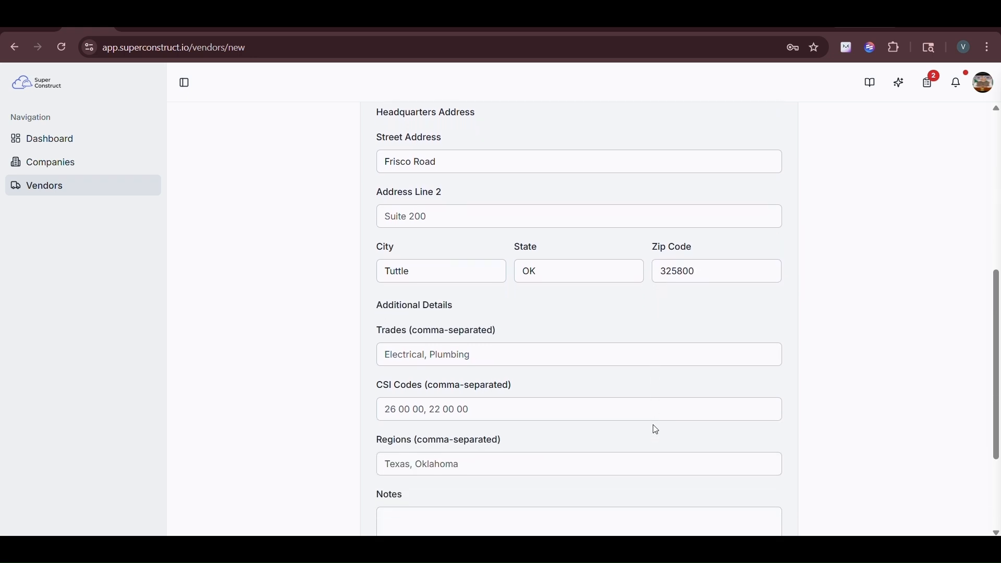
pyautogui.click(550, 291)
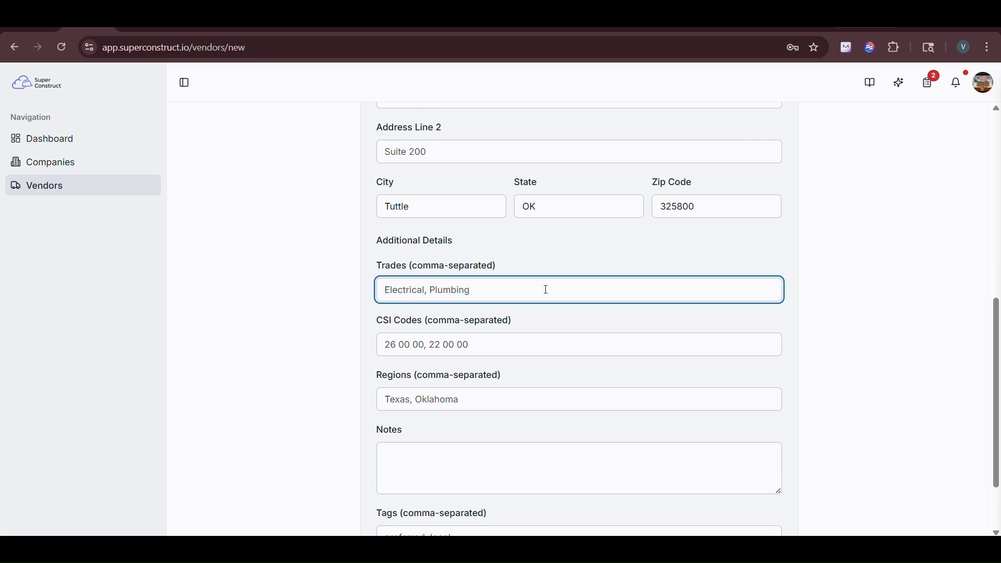
pyautogui.write('Electrical, plumbing')
pyautogui.click(520, 346)
pyautogui.write('260')
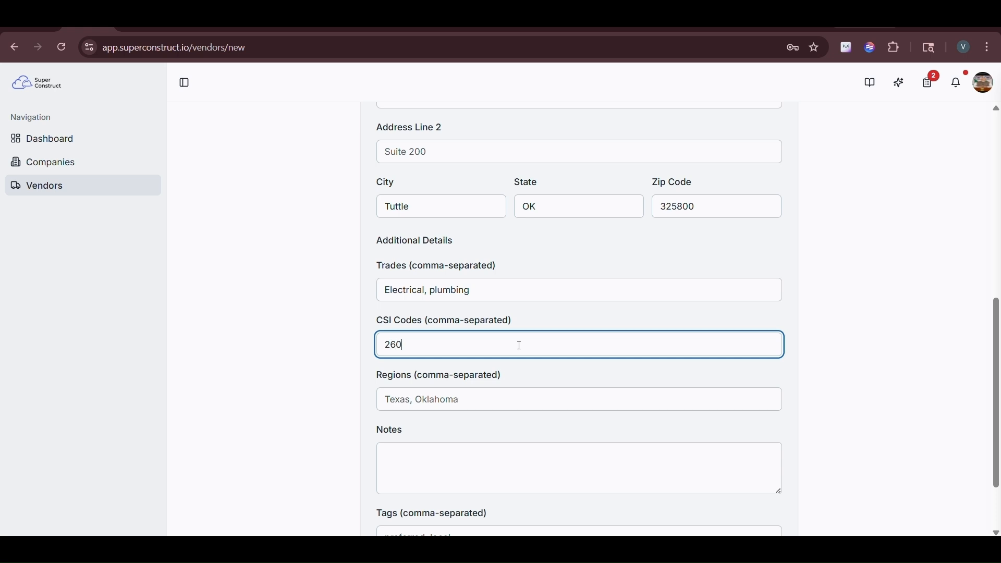
pyautogui.write('000,313230')
pyautogui.click(504, 392)
pyautogui.write('Texas')
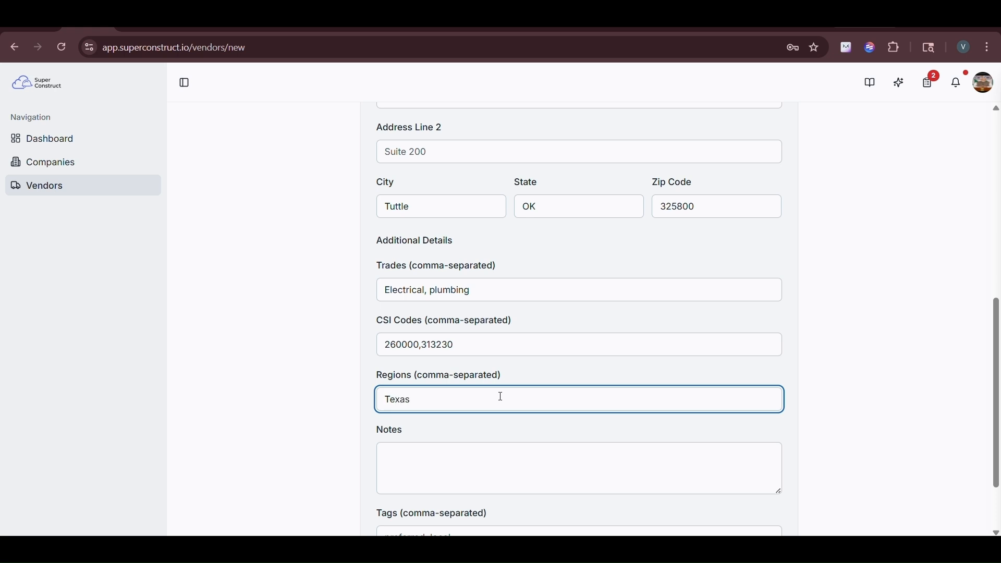
# Step: Add the note 'Additional notes' and the tag Local
pyautogui.click(478, 455)
pyautogui.write('Ad')
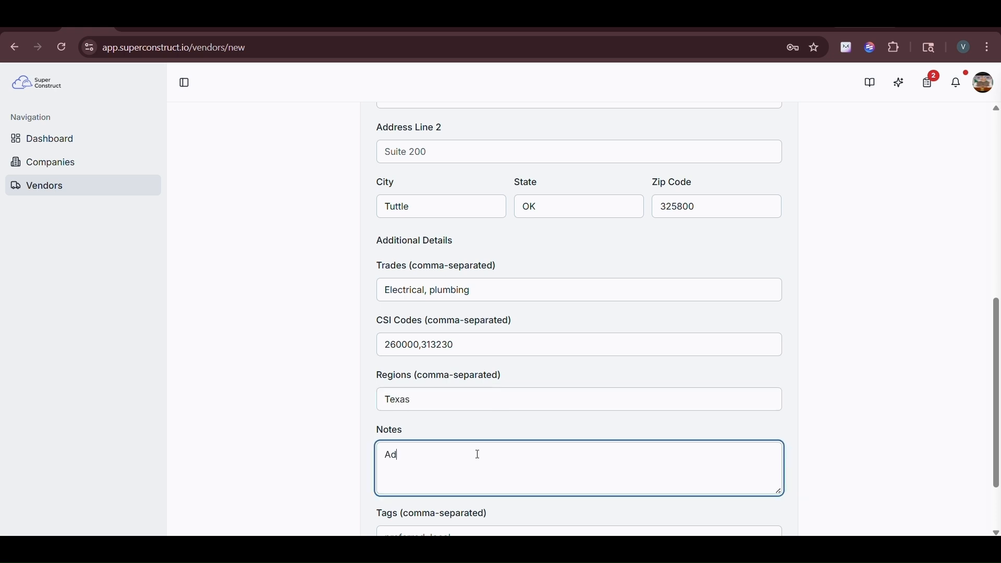
pyautogui.write('ditional notes')
pyautogui.scroll(-2, 478, 455)
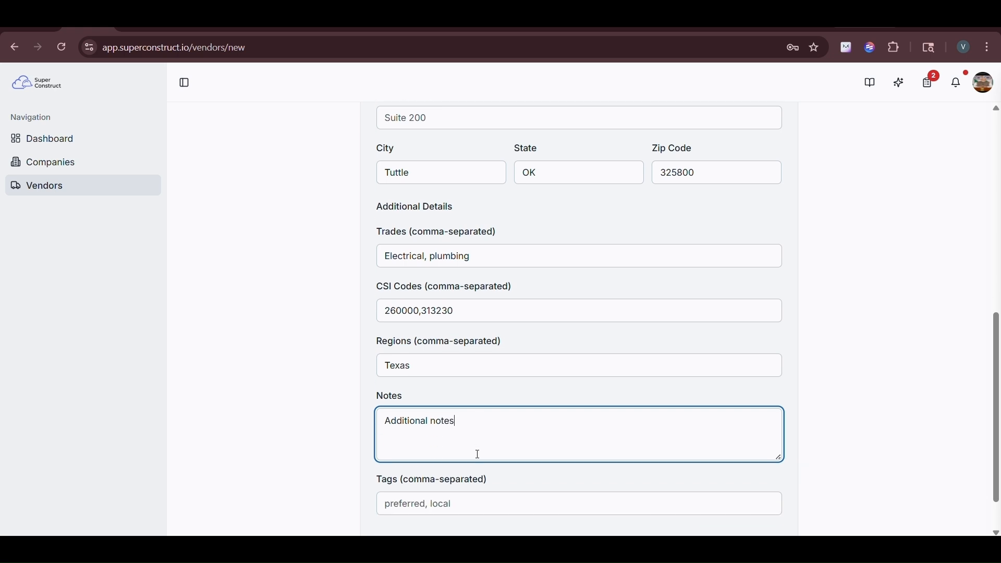
pyautogui.click(478, 454)
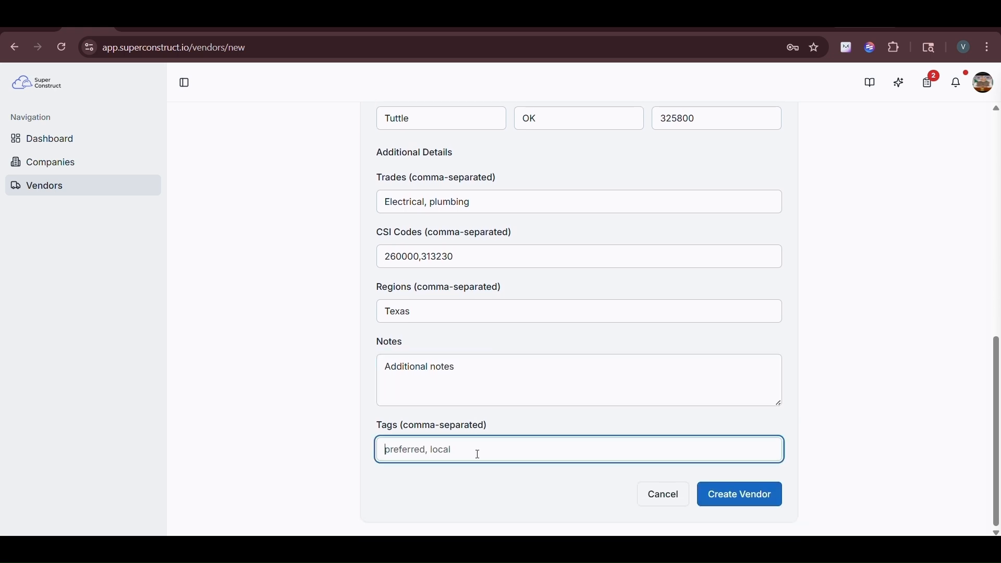
pyautogui.write('Loc')
pyautogui.click(605, 494)
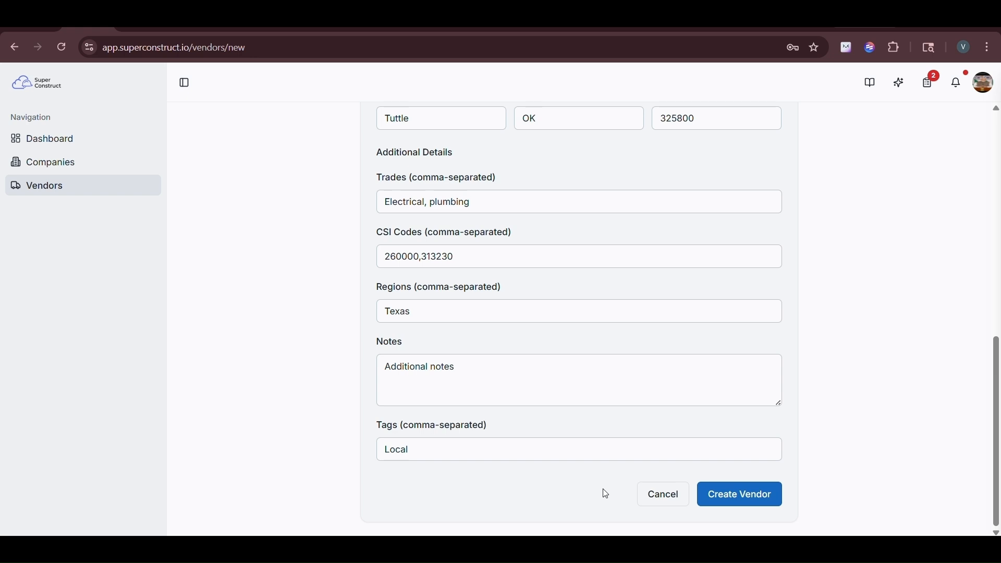
# Step: Create the XYZ vendor and return to the Vendor Management list
pyautogui.click(747, 493)
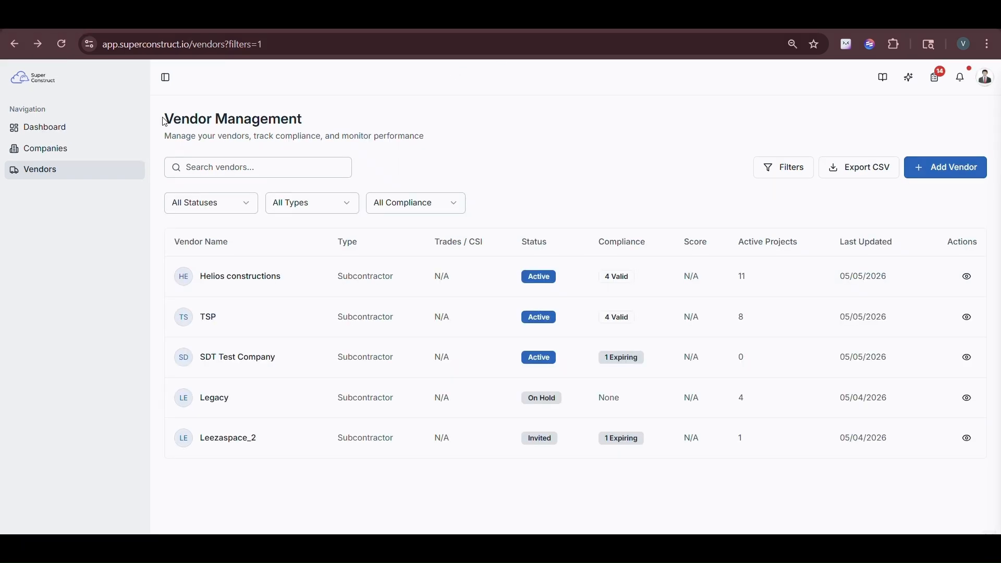
pyautogui.moveTo(165, 121); pyautogui.dragTo(308, 121)
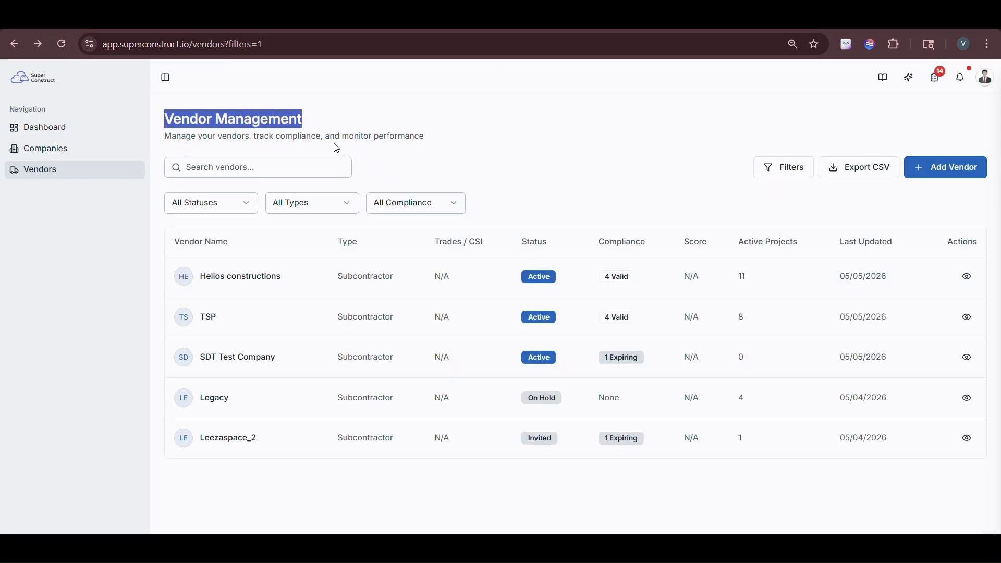
pyautogui.click(507, 148)
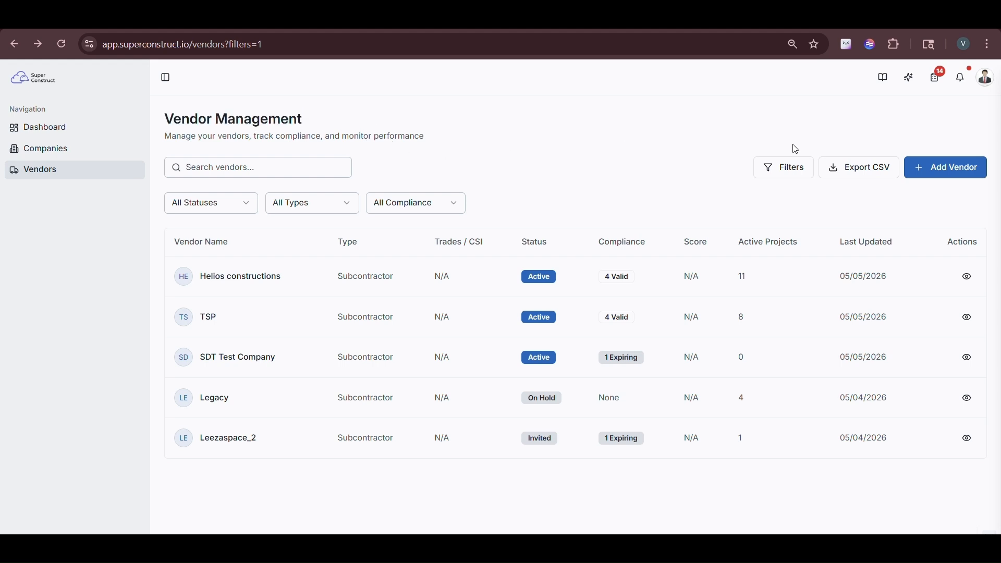
# Step: Toggle the filter options off and on, search for Leezaspace, then clear the search
pyautogui.click(794, 169)
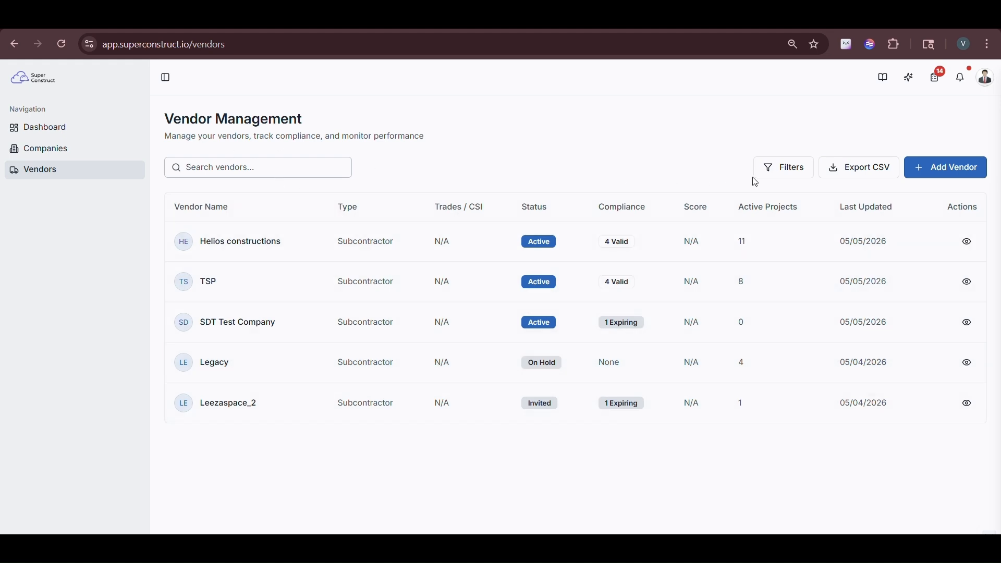
pyautogui.click(781, 174)
pyautogui.click(270, 161)
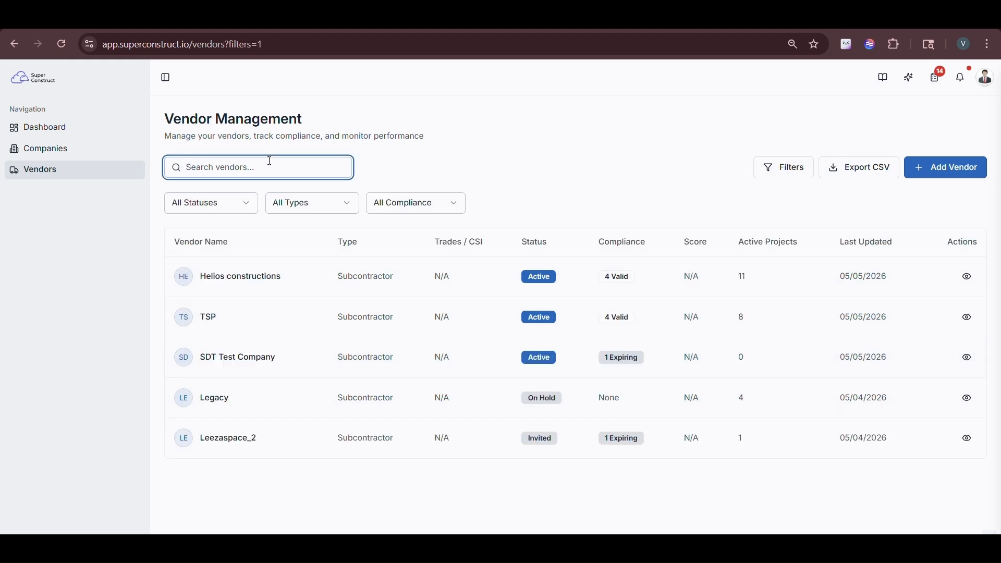
pyautogui.write('Leezas')
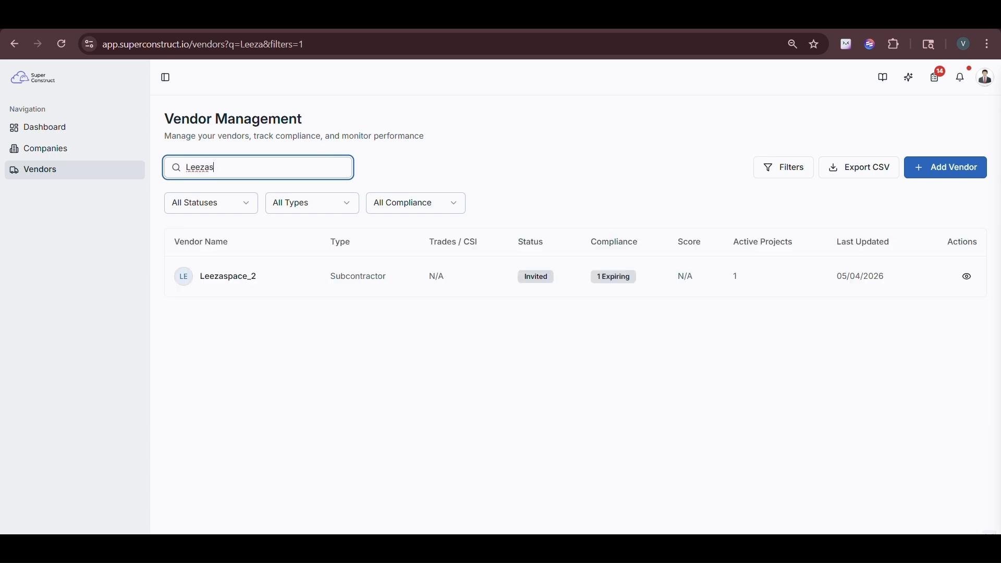
pyautogui.write('pace')
pyautogui.press('BackSpace')
pyautogui.press('BackSpace')
pyautogui.press('BackSpace')
pyautogui.press('BackSpace')
pyautogui.press('BackSpace')
pyautogui.press('BackSpace')
pyautogui.press('BackSpace')
pyautogui.press('BackSpace')
pyautogui.press('BackSpace')
pyautogui.press('BackSpace')
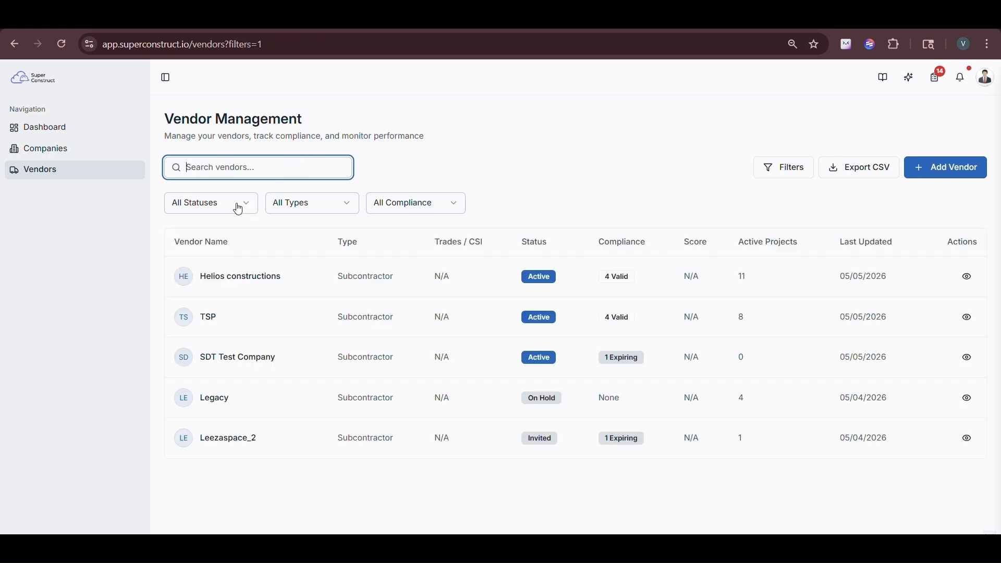
# Step: Filter the vendor list by Draft, Invited, Prequalified and Active status, then return to All Statuses
pyautogui.click(778, 176)
pyautogui.click(779, 177)
pyautogui.click(778, 176)
pyautogui.click(202, 208)
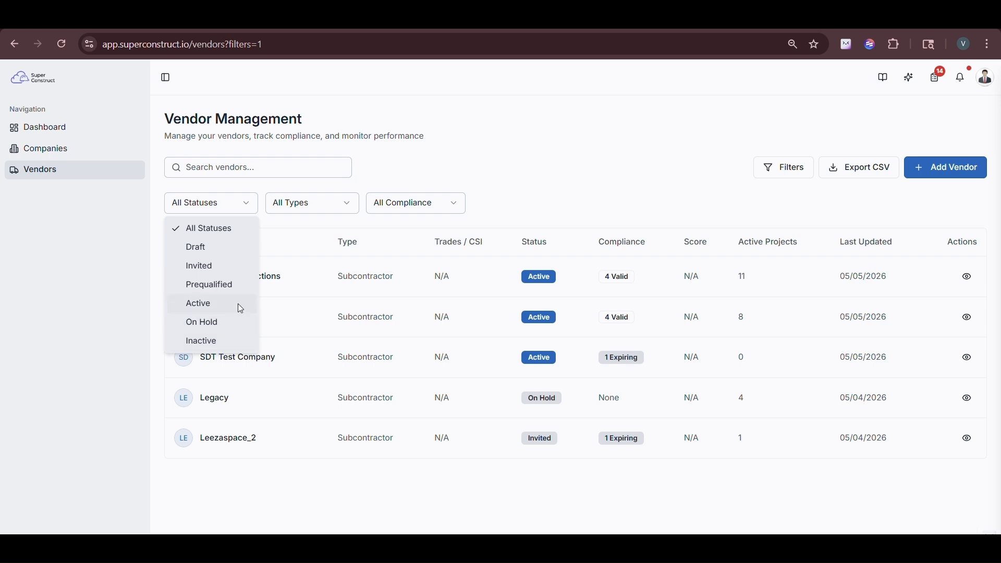
pyautogui.click(232, 252)
pyautogui.click(233, 209)
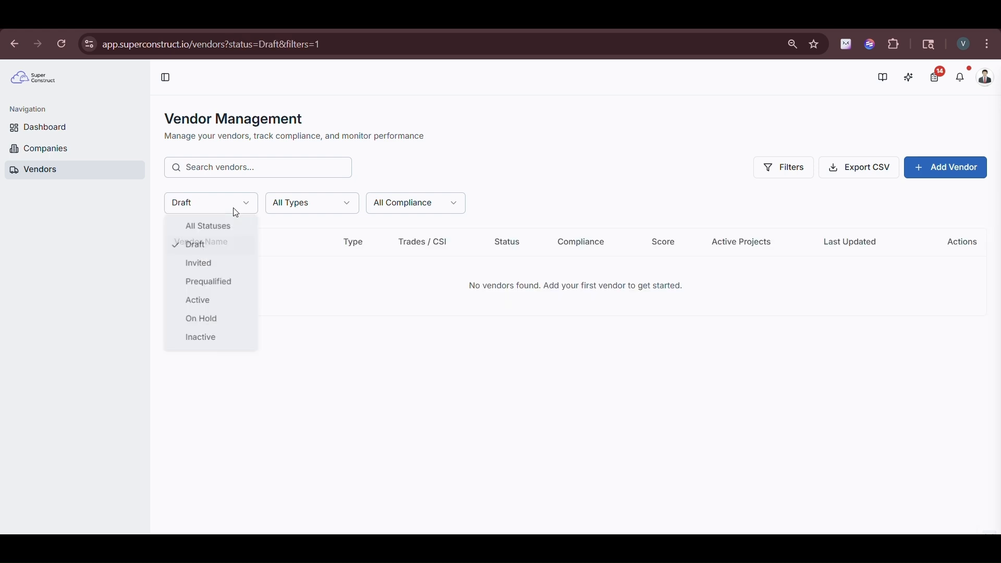
pyautogui.click(220, 273)
pyautogui.click(232, 208)
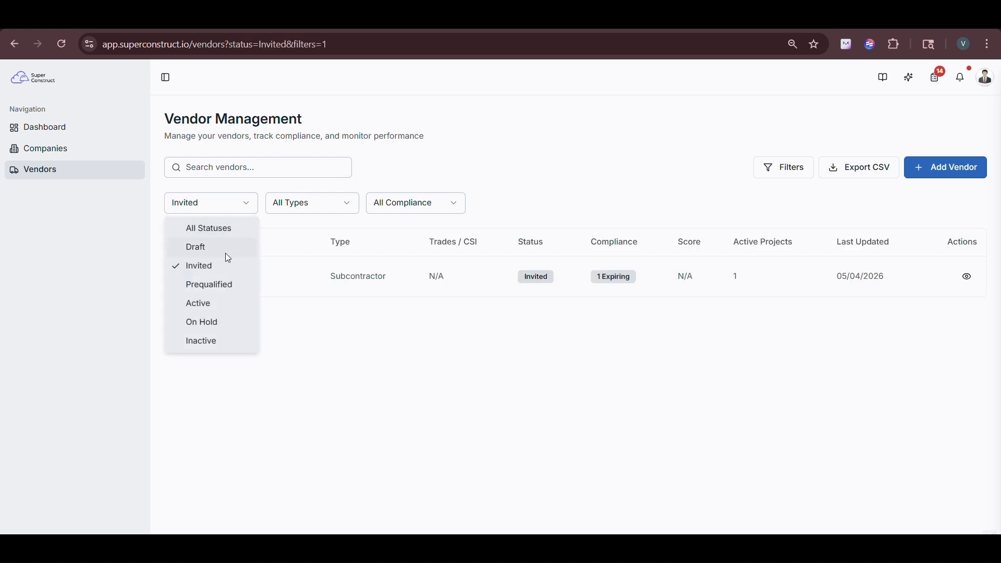
pyautogui.click(227, 285)
pyautogui.click(227, 209)
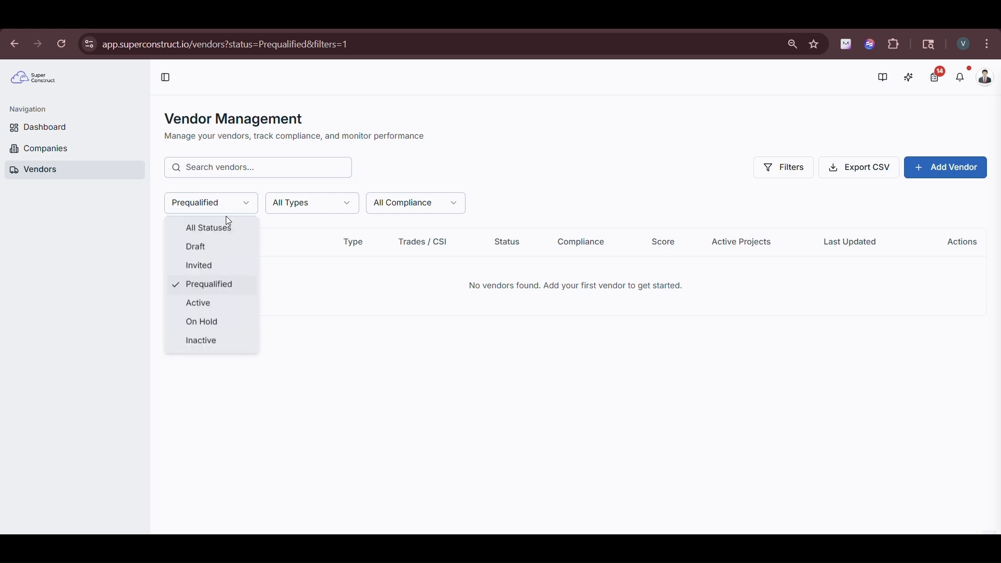
pyautogui.click(223, 304)
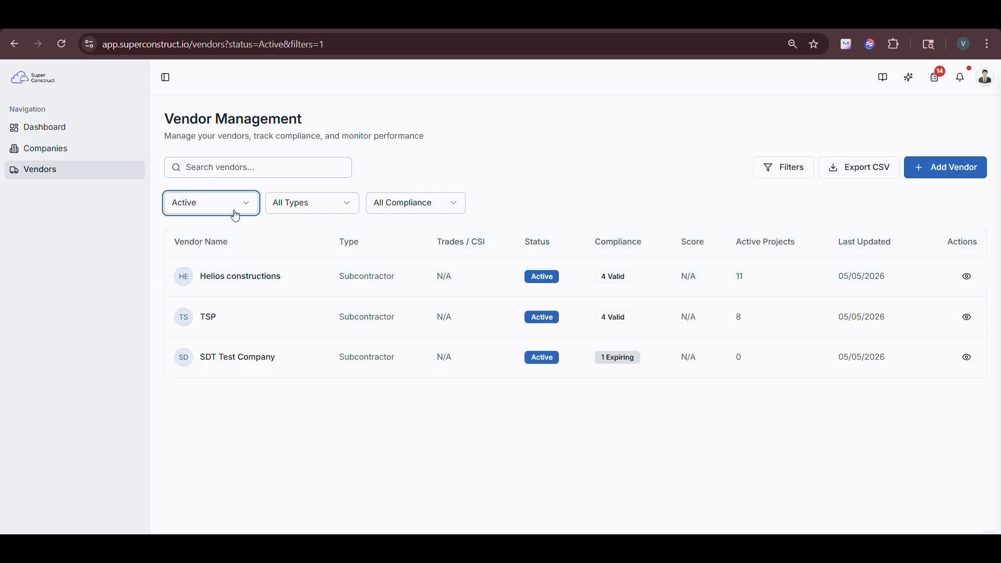
pyautogui.click(237, 214)
pyautogui.click(223, 230)
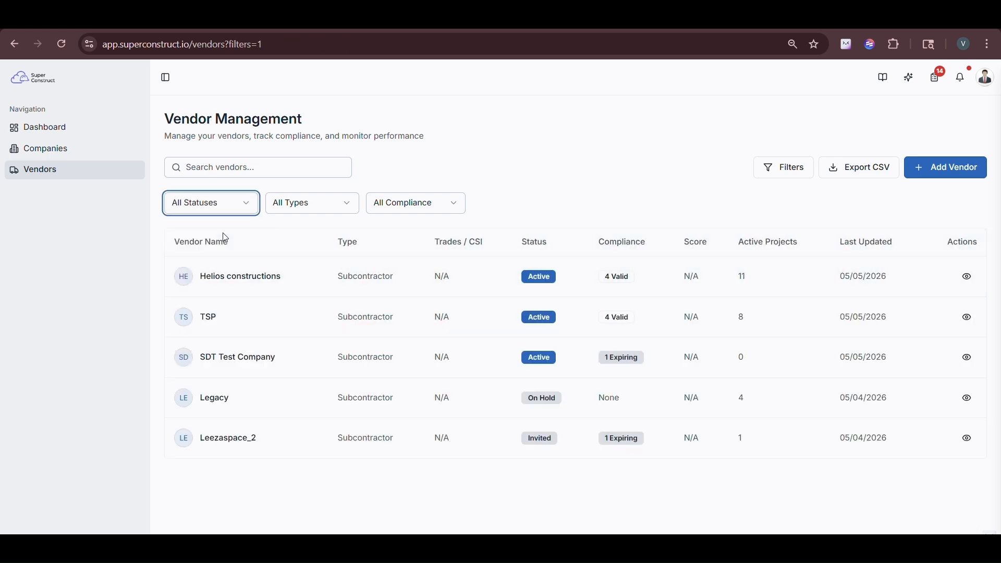
# Step: Keep All Types, filter compliance by Expiring then Expired, and reset to All Compliance
pyautogui.click(319, 212)
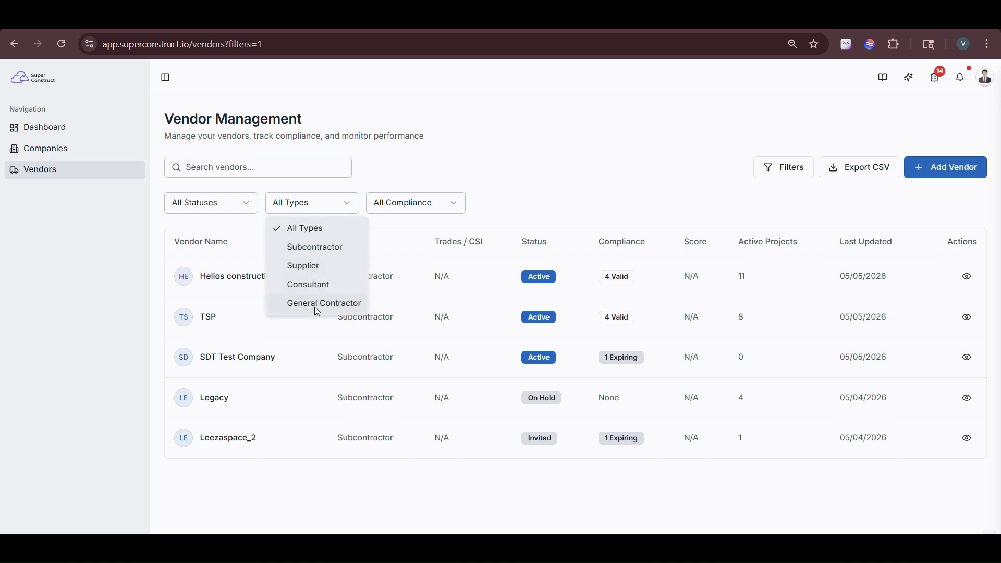
pyautogui.click(400, 218)
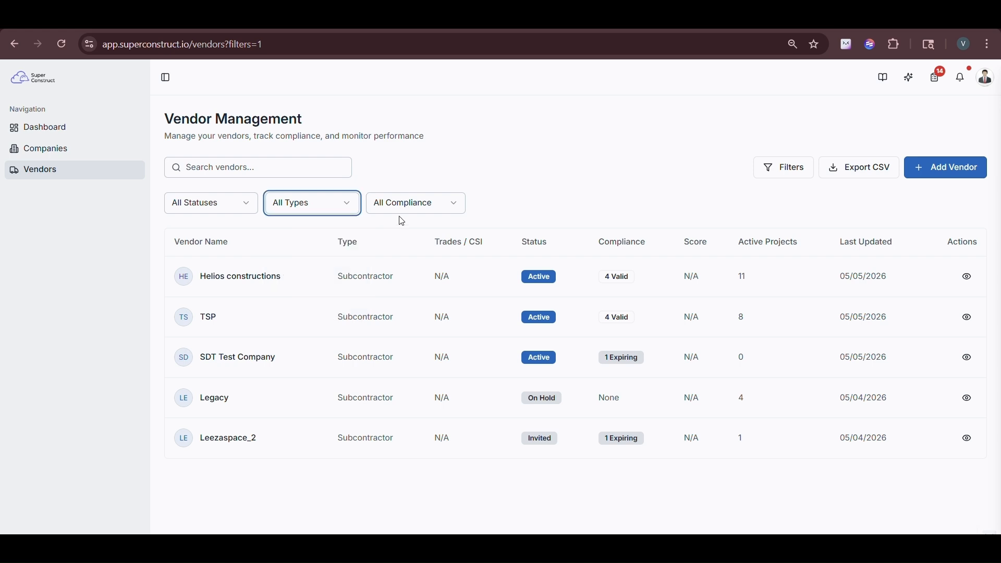
pyautogui.click(408, 214)
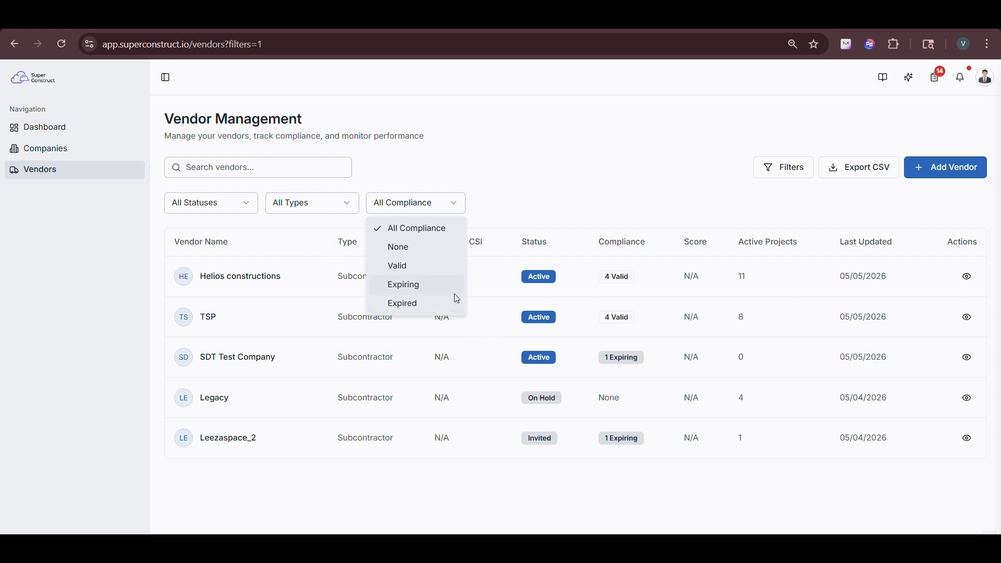
pyautogui.click(420, 286)
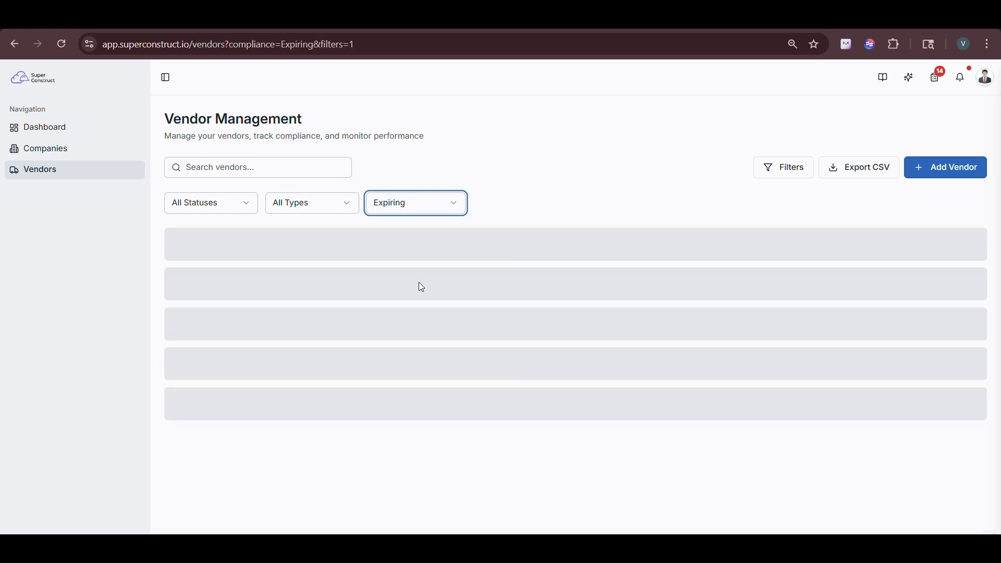
pyautogui.click(417, 206)
pyautogui.click(411, 303)
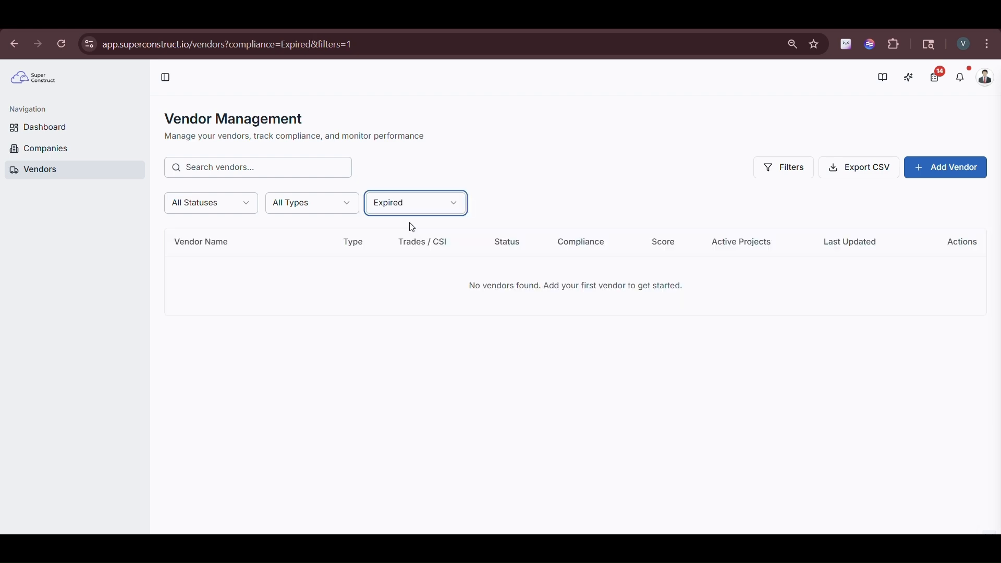
pyautogui.click(411, 210)
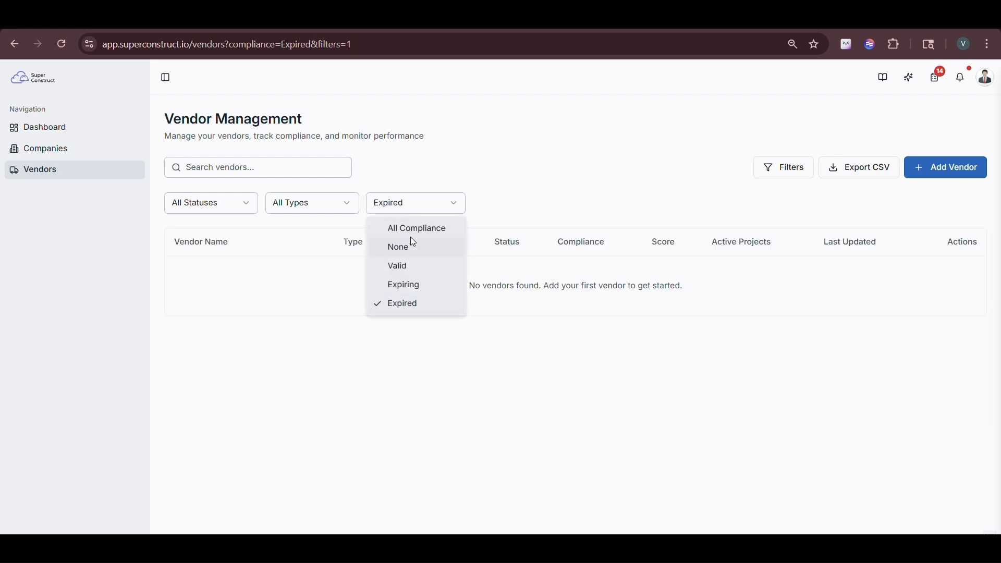
pyautogui.click(415, 229)
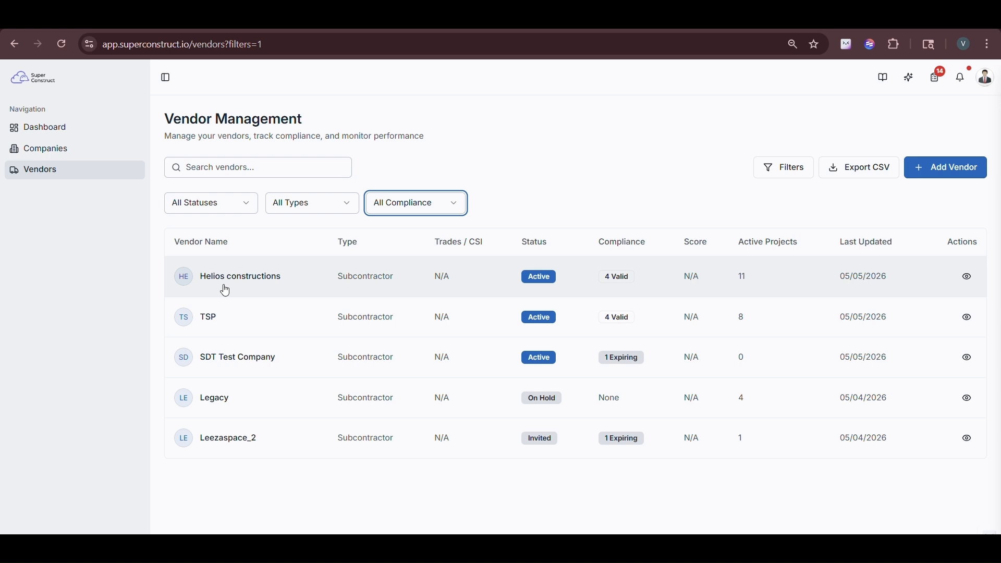
# Step: Glance at the Helios constructions vendor details and return to the vendor list
pyautogui.moveTo(199, 284); pyautogui.dragTo(299, 285)
pyautogui.click(177, 120)
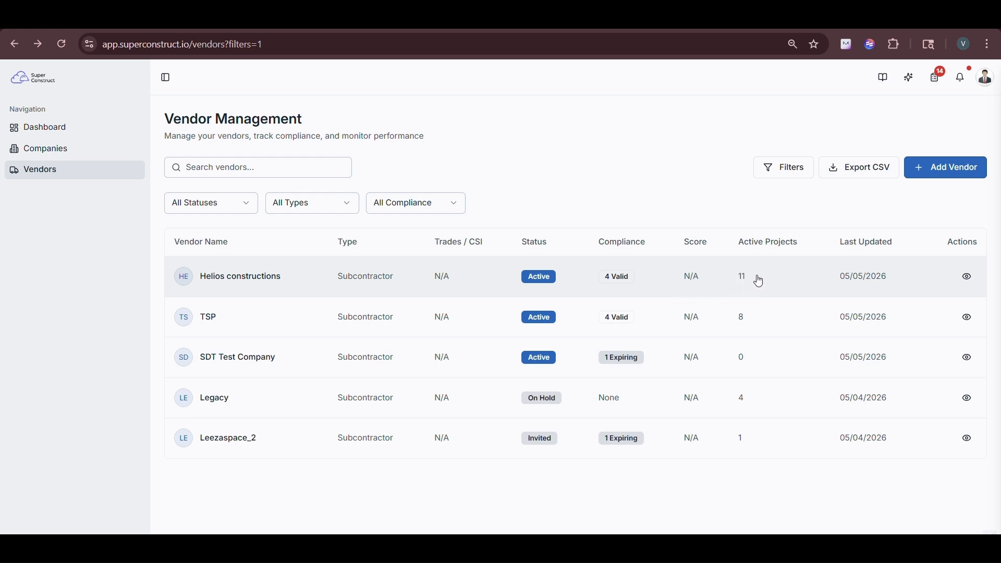
pyautogui.click(968, 277)
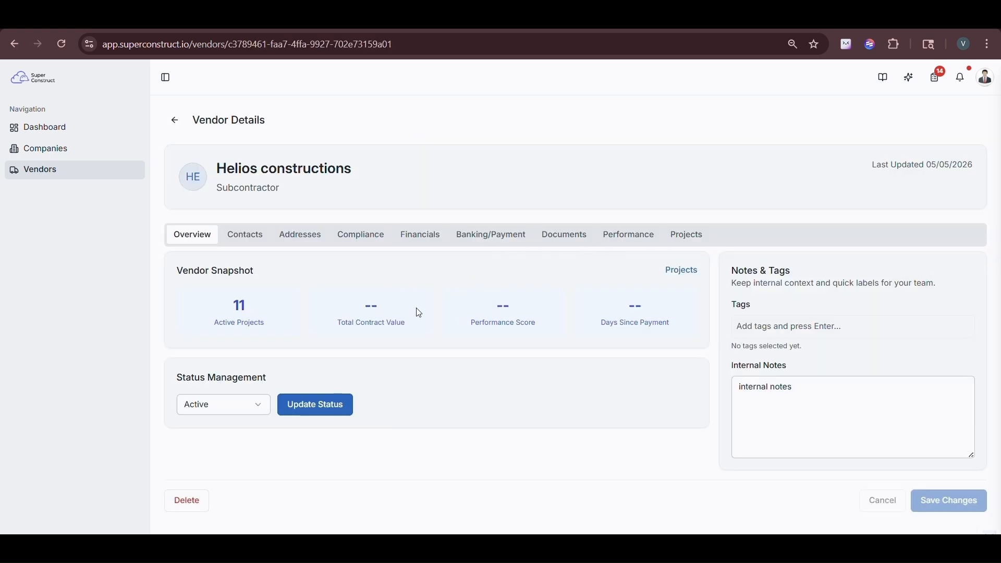
pyautogui.click(175, 120)
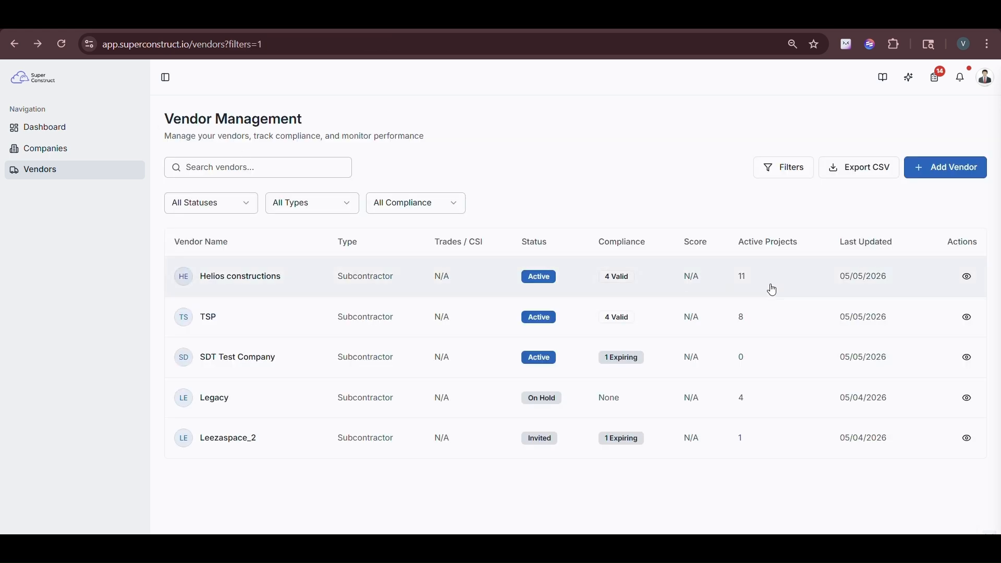
# Step: Export the vendor list as vendors_2026-05-06.csv and review its five rows in Excel
pyautogui.click(863, 178)
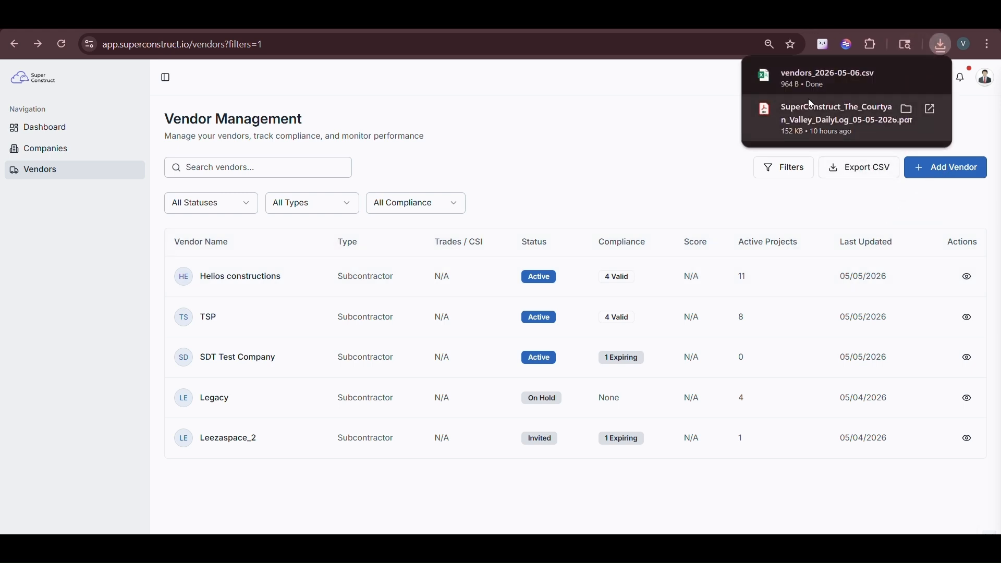
pyautogui.click(808, 88)
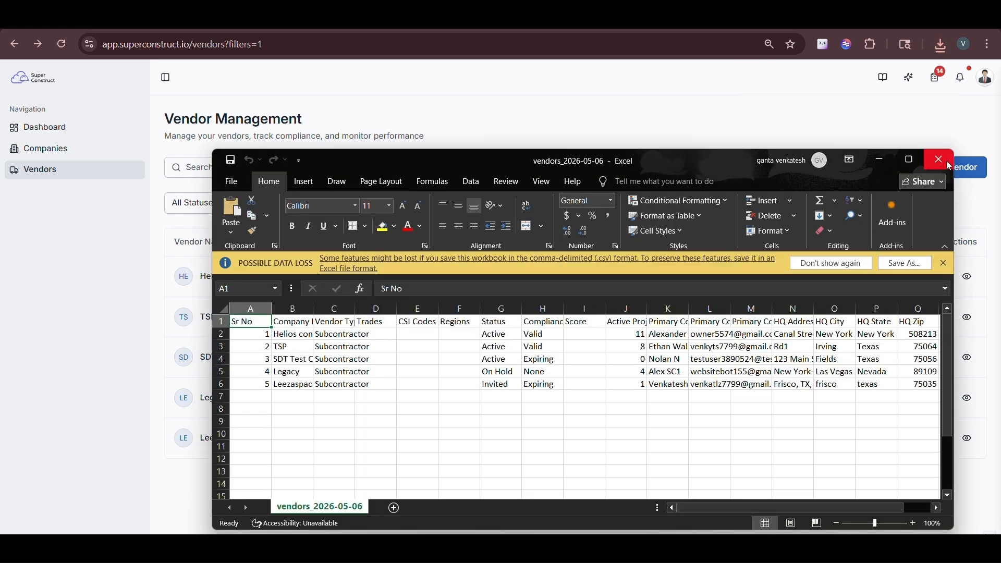
pyautogui.click(945, 161)
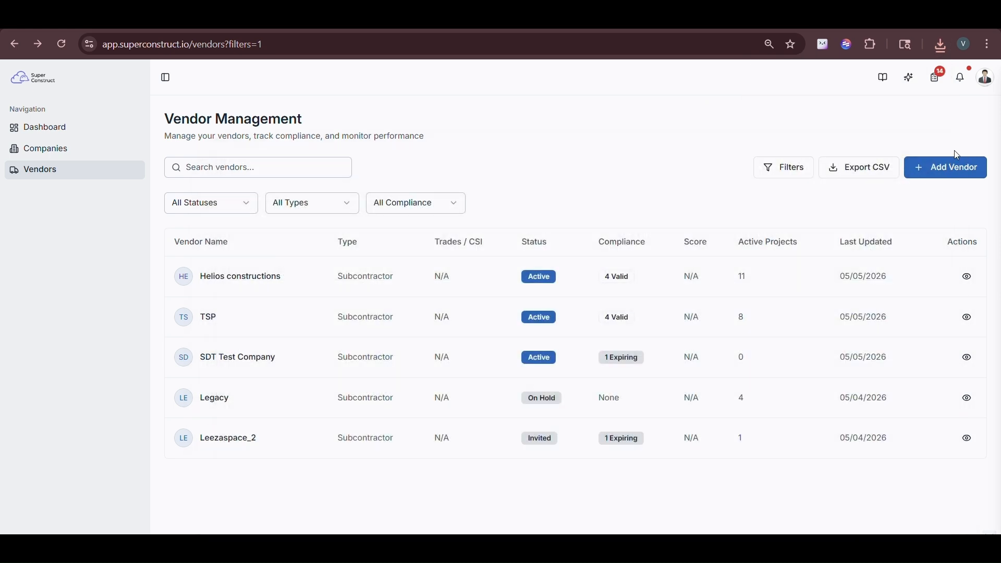
pyautogui.click(942, 177)
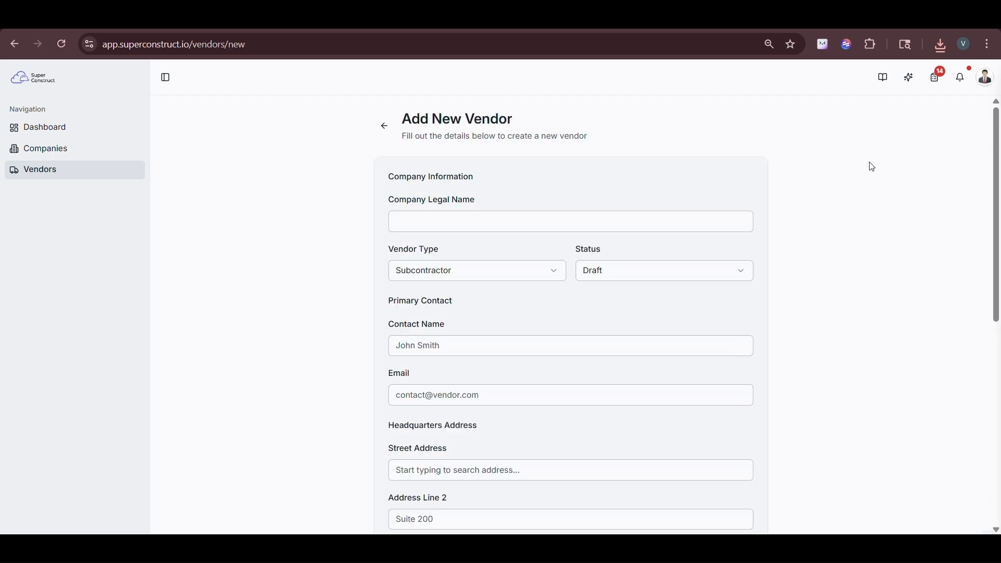
pyautogui.click(384, 126)
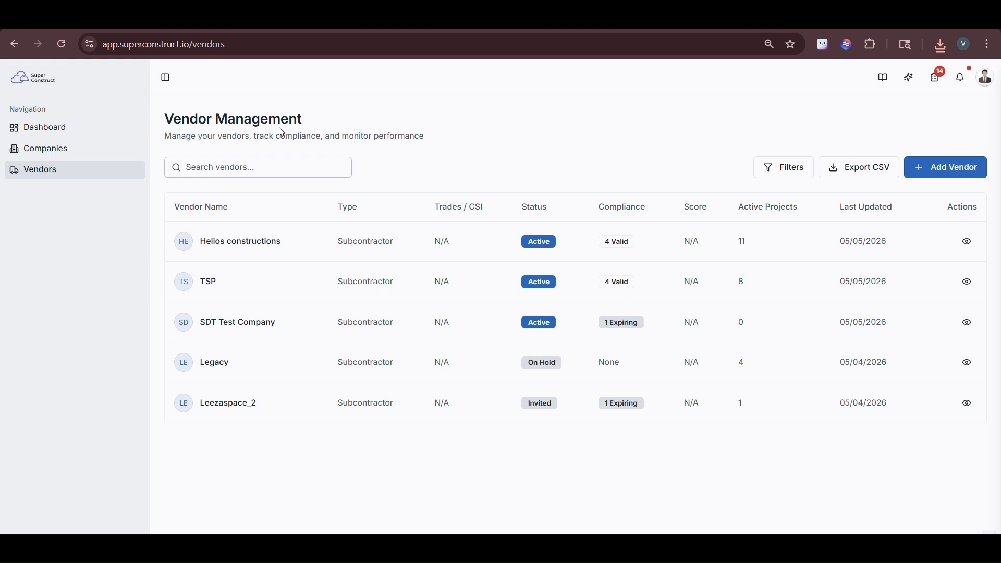
pyautogui.moveTo(170, 203); pyautogui.dragTo(989, 434)
pyautogui.click(783, 452)
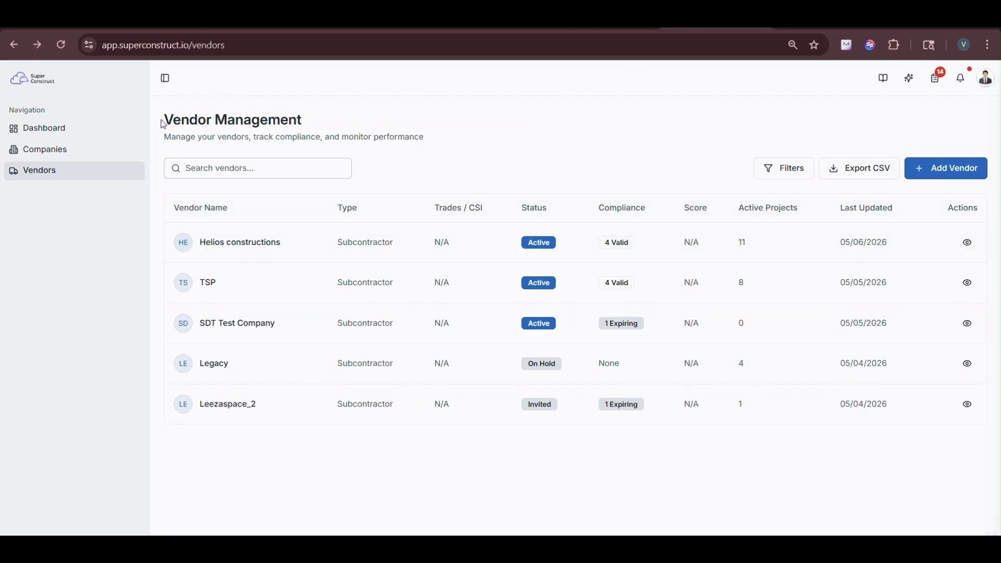
pyautogui.moveTo(162, 120); pyautogui.dragTo(348, 129)
# Step: Open Helios constructions' Vendor Details and look over its name, Subcontractor type and Last Updated info
pyautogui.click(971, 244)
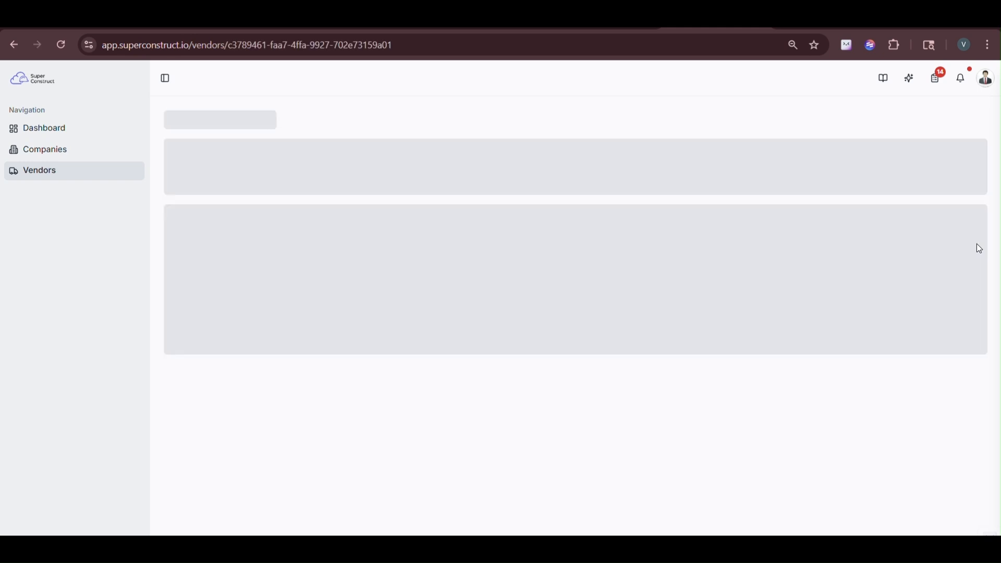
pyautogui.moveTo(192, 121); pyautogui.dragTo(292, 124)
pyautogui.moveTo(218, 169); pyautogui.dragTo(400, 167)
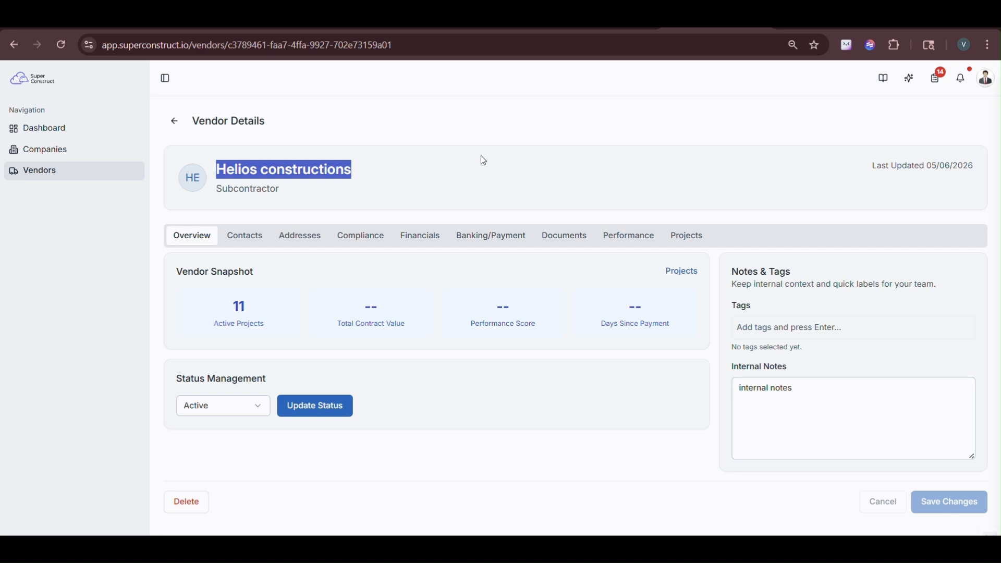
pyautogui.click(284, 194)
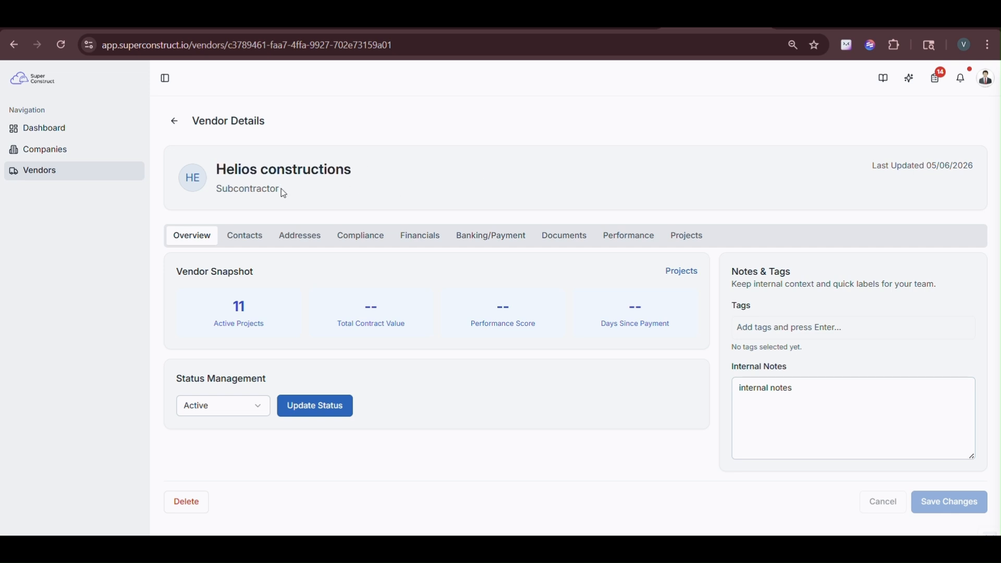
pyautogui.moveTo(281, 190); pyautogui.dragTo(219, 183)
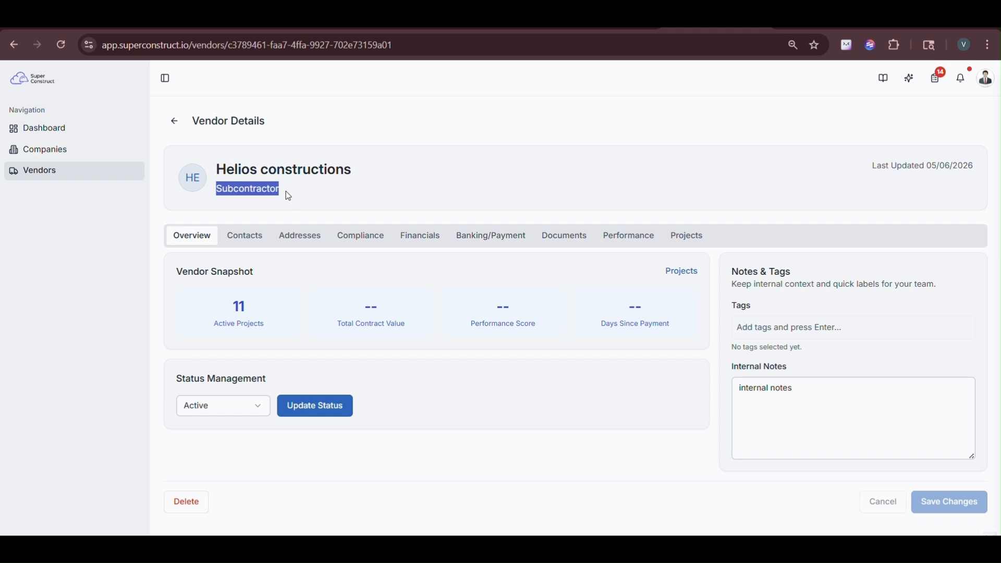
pyautogui.moveTo(873, 167); pyautogui.dragTo(927, 165)
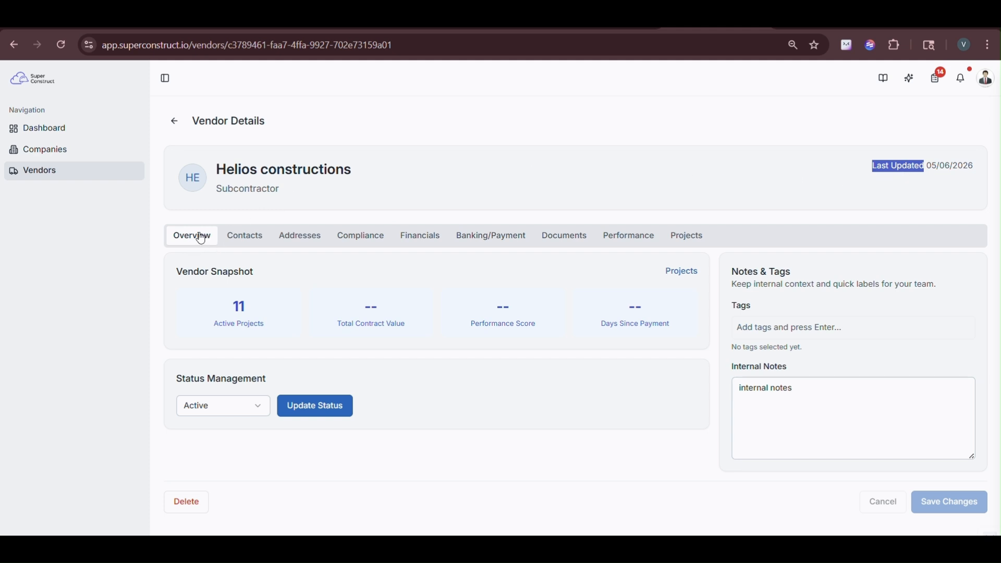
# Step: Review Helios constructions' Contacts, Addresses and Compliance tabs, scrolling through the compliance details
pyautogui.click(235, 236)
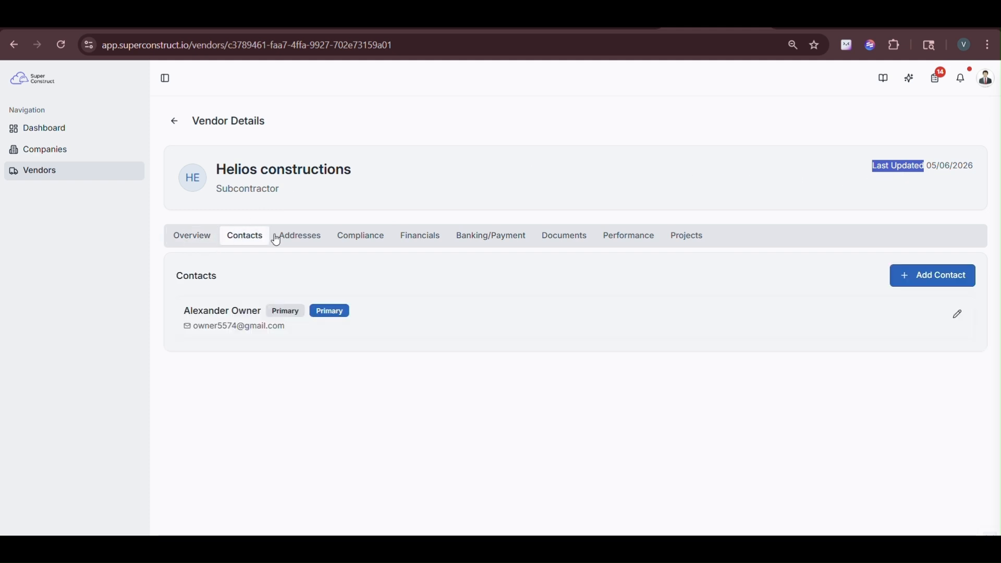
pyautogui.click(291, 240)
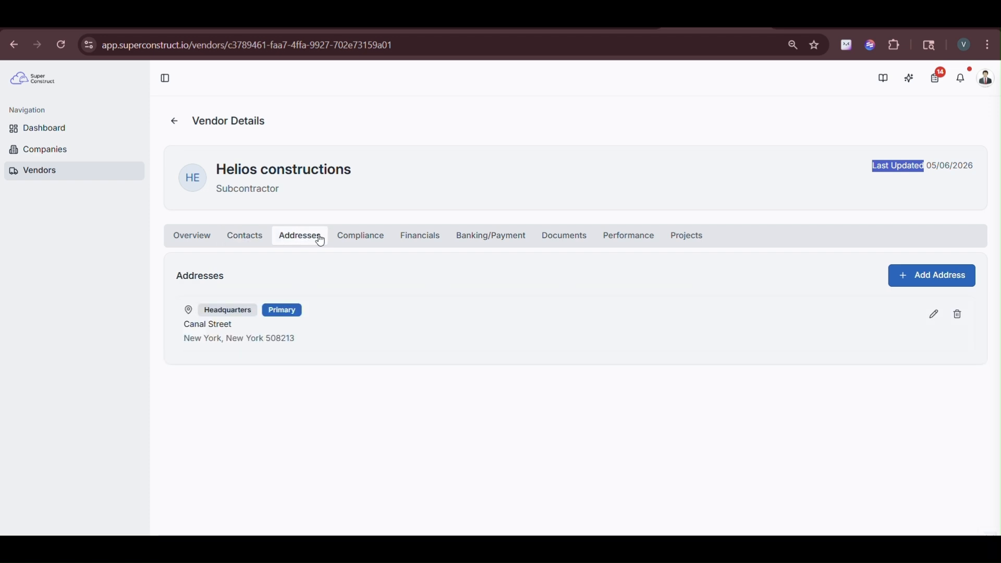
pyautogui.click(336, 238)
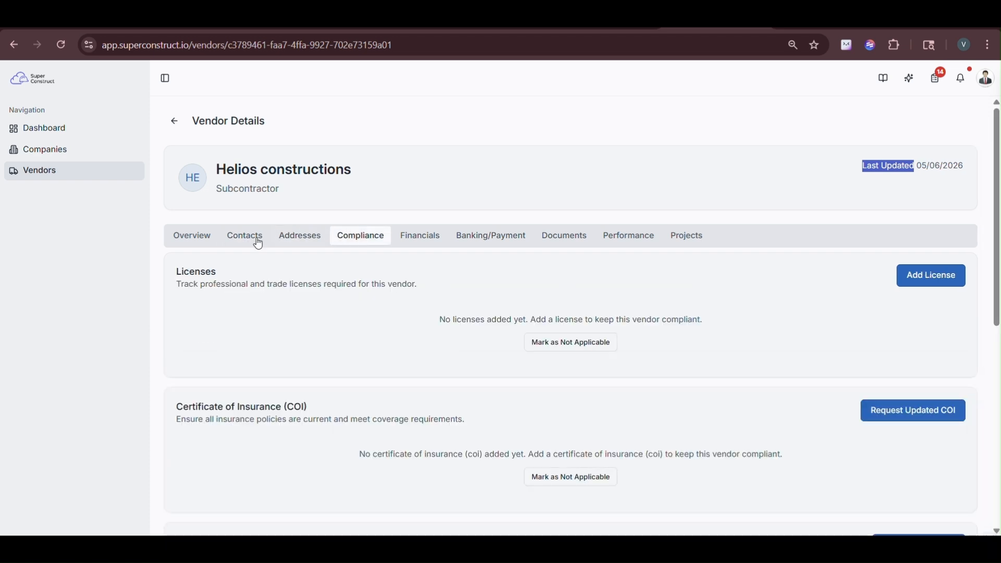
pyautogui.click(191, 240)
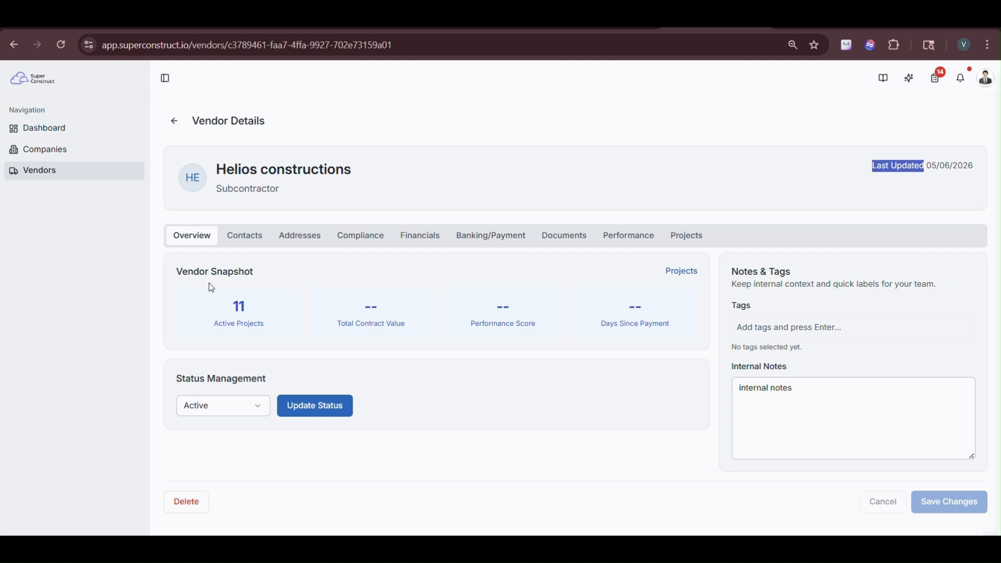
pyautogui.click(245, 237)
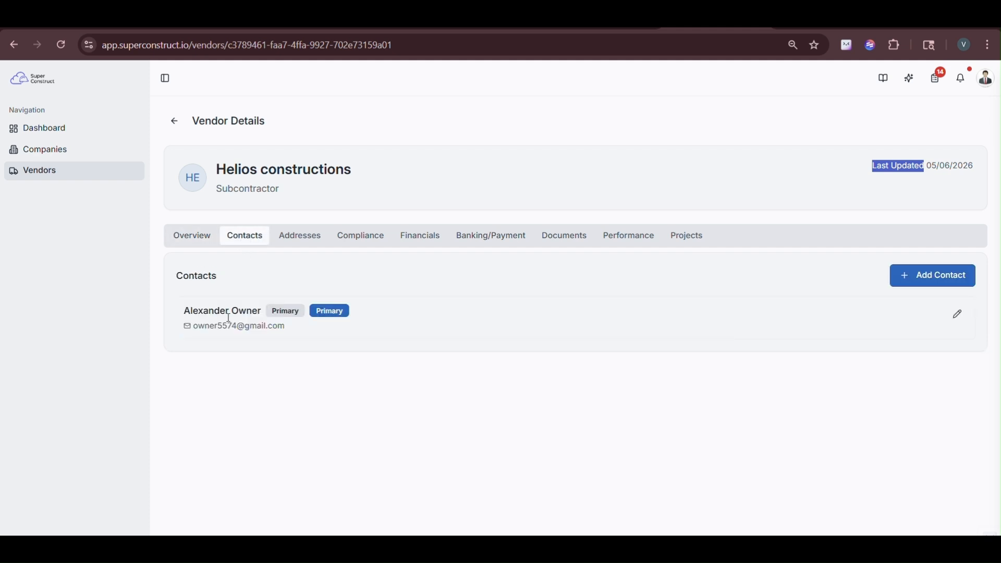
pyautogui.click(315, 240)
pyautogui.click(348, 239)
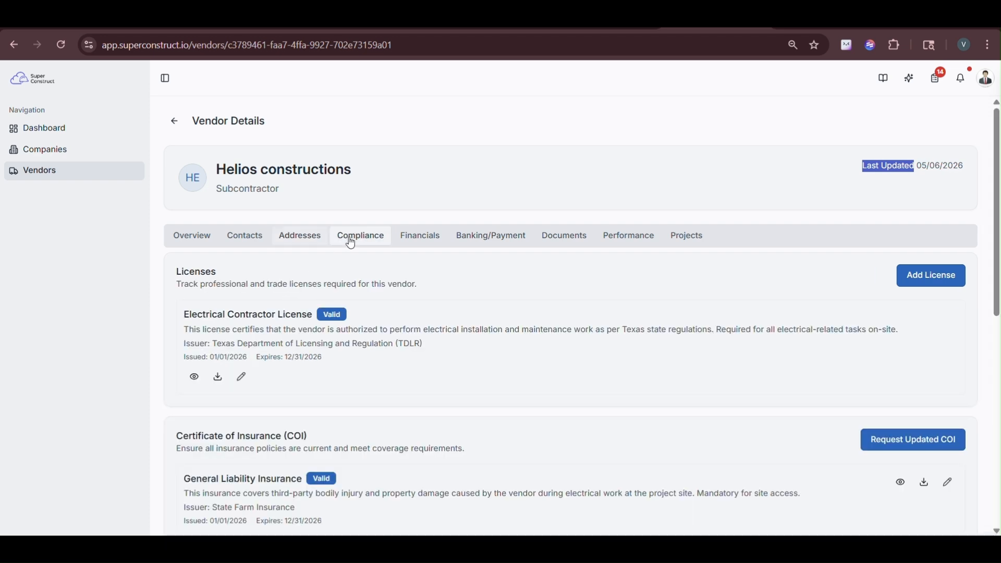
pyautogui.scroll(-4, 252, 307)
pyautogui.scroll(-4, 252, 307)
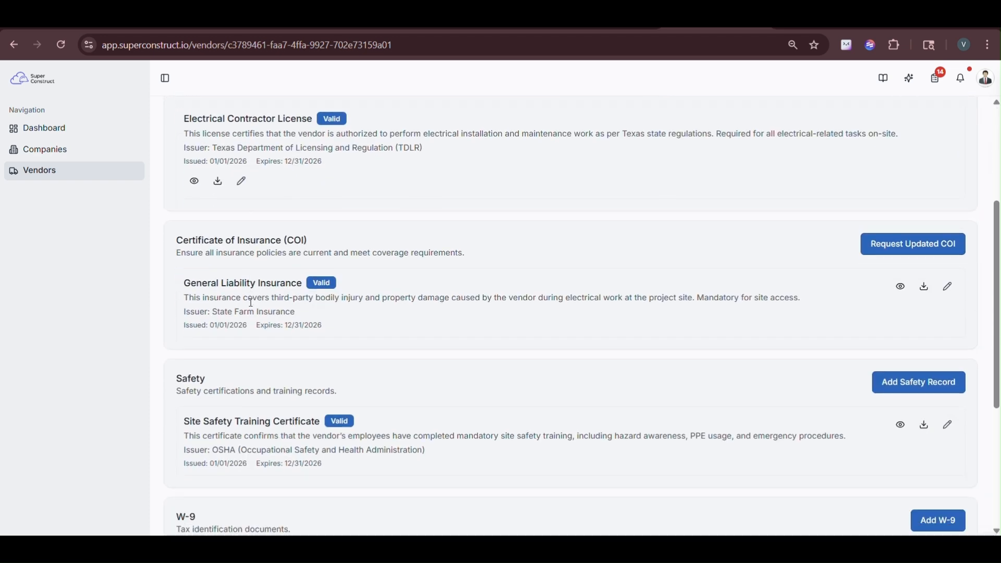
pyautogui.scroll(3, 253, 307)
pyautogui.scroll(5, 252, 308)
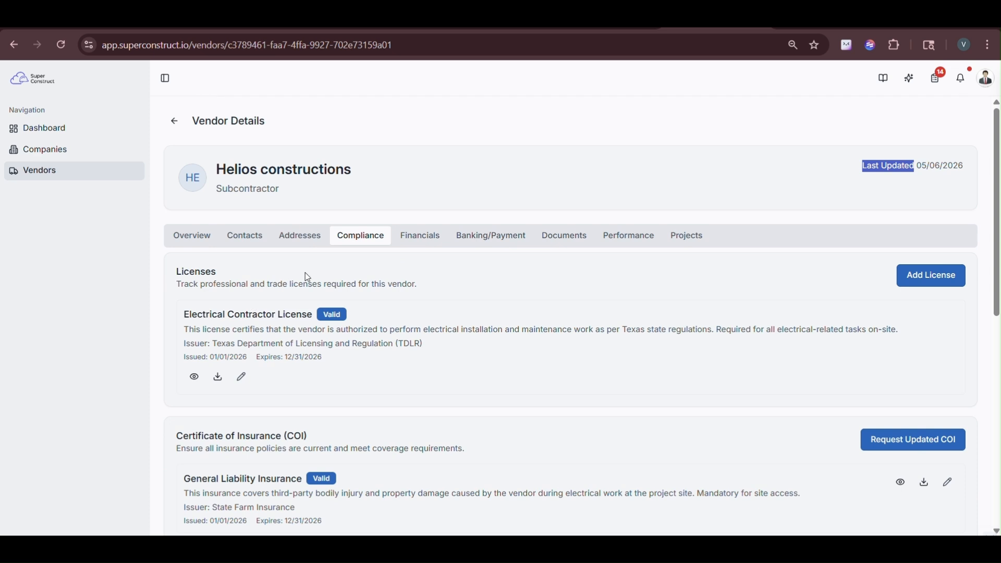
# Step: Check the Financials, Banking/Payment, Documents, Performance and Projects tabs, then return to the overview
pyautogui.click(421, 236)
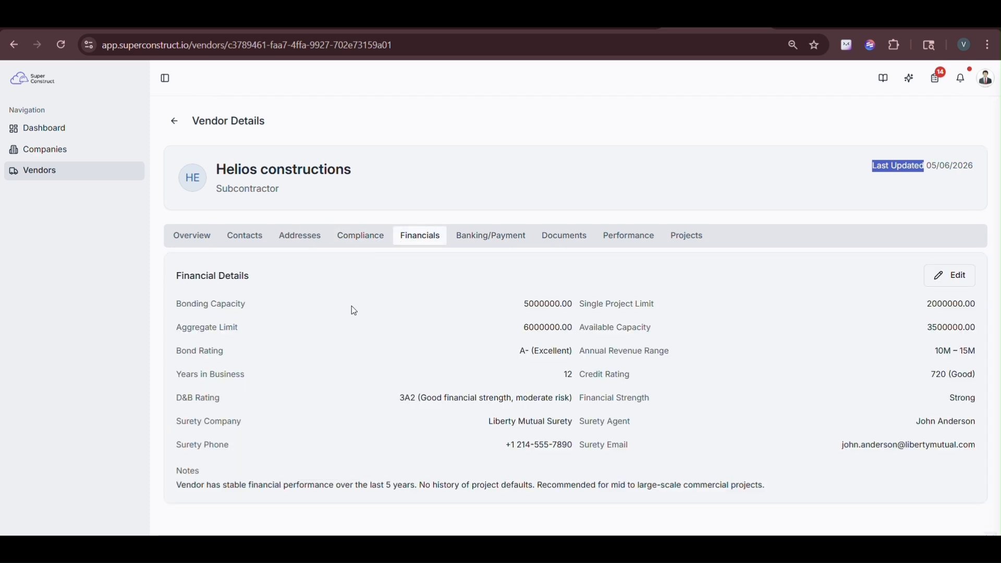
pyautogui.click(490, 245)
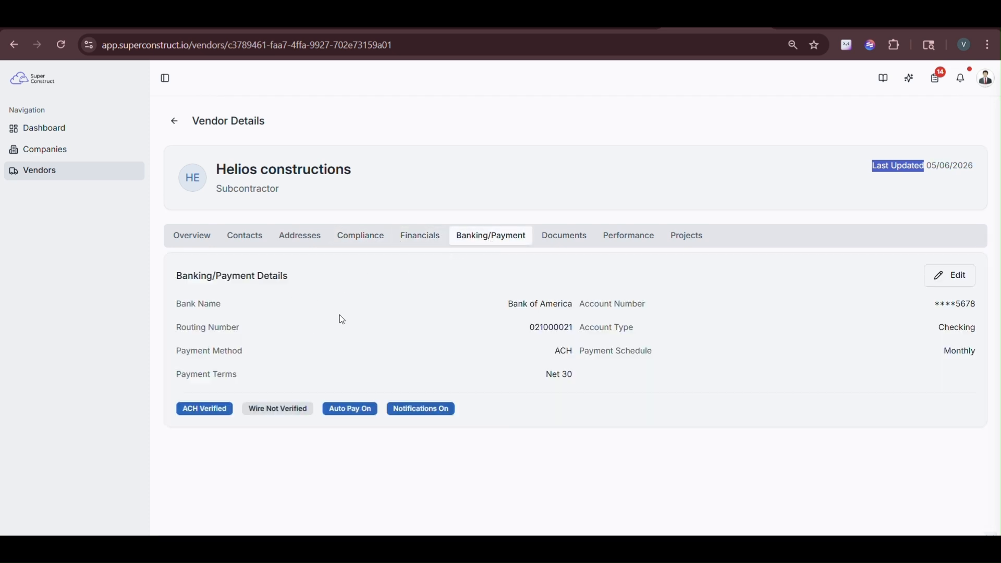
pyautogui.click(573, 244)
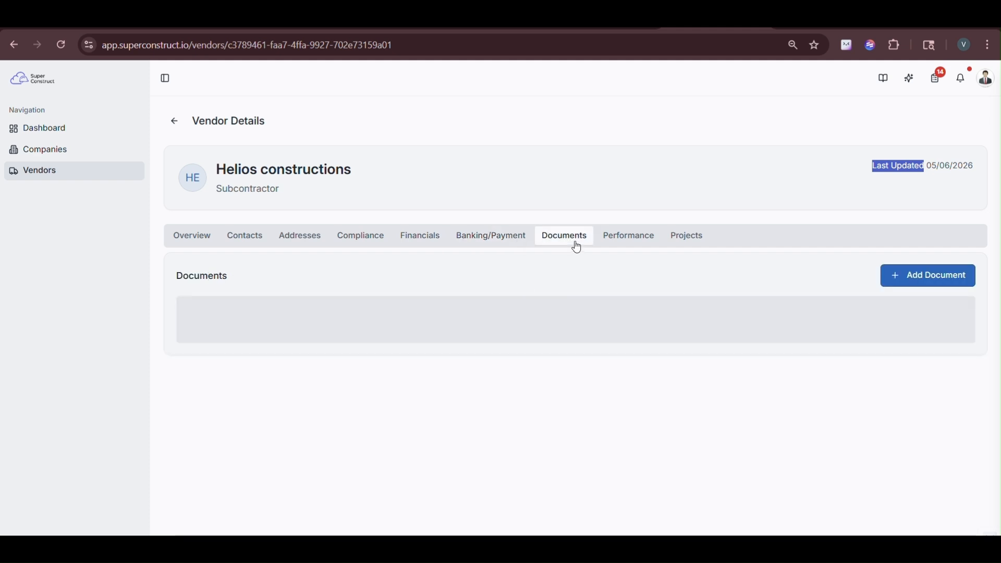
pyautogui.click(633, 244)
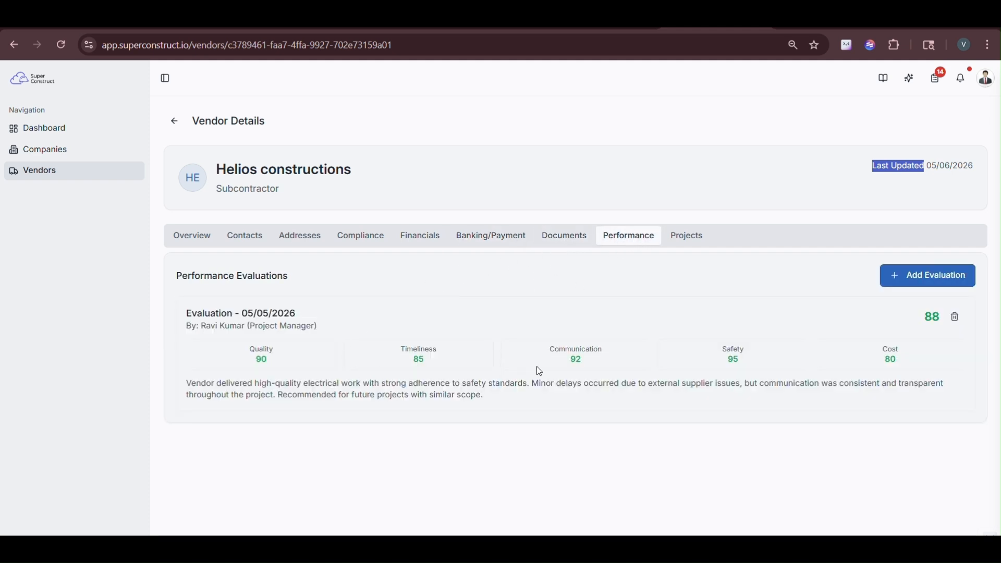
pyautogui.click(685, 240)
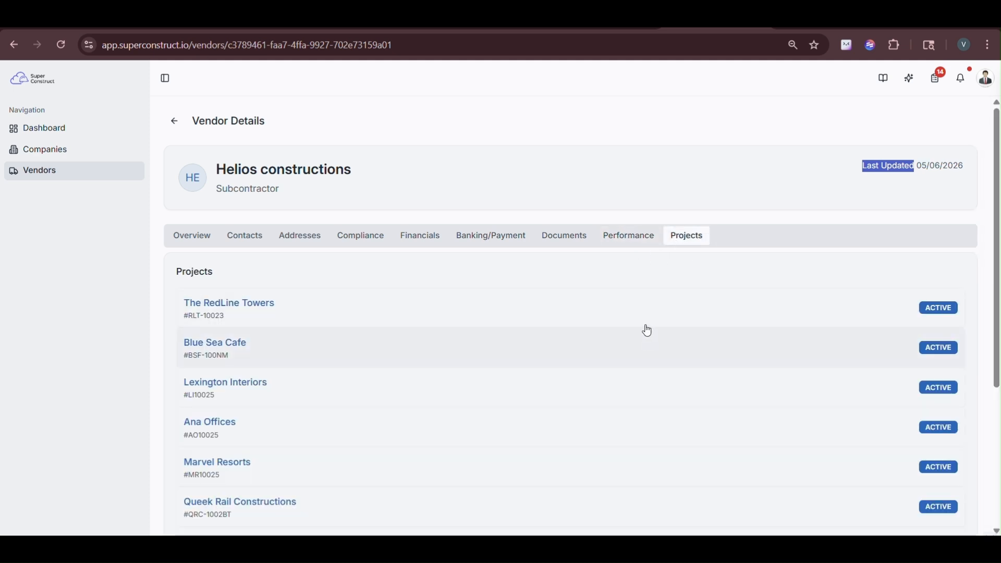
pyautogui.click(197, 242)
pyautogui.moveTo(178, 273); pyautogui.dragTo(261, 280)
pyautogui.moveTo(213, 325); pyautogui.dragTo(270, 334)
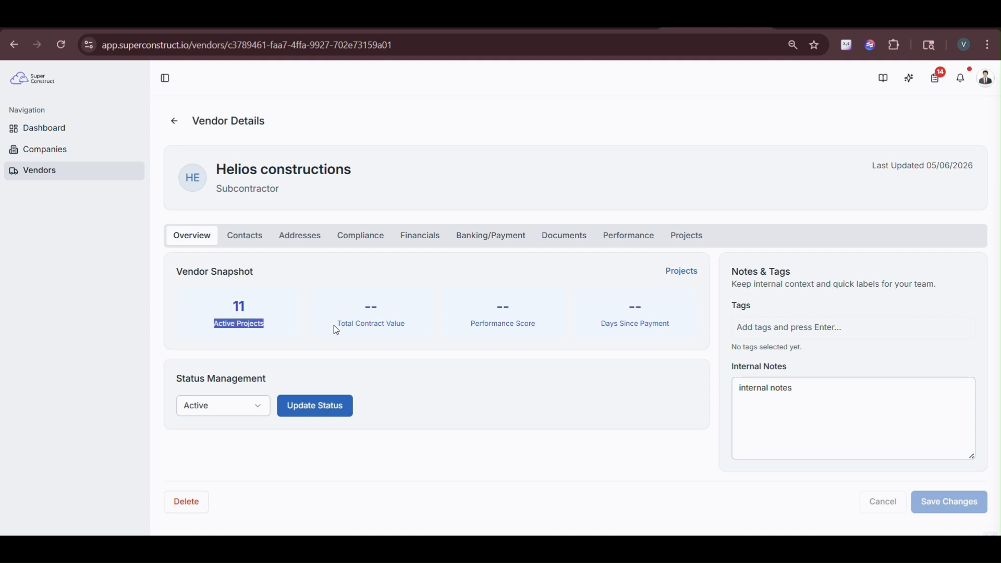
pyautogui.moveTo(335, 326); pyautogui.dragTo(407, 324)
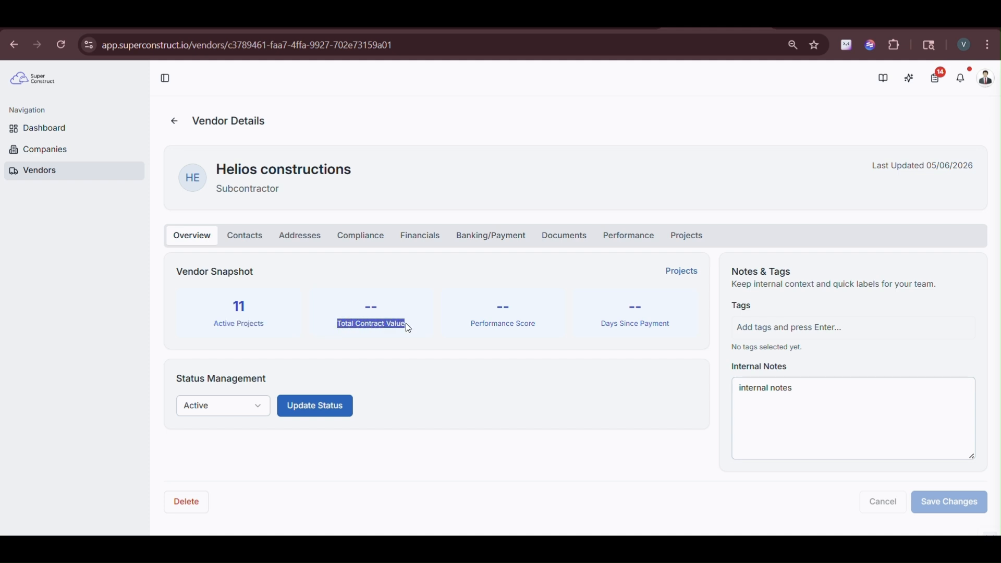
pyautogui.moveTo(468, 328); pyautogui.dragTo(540, 324)
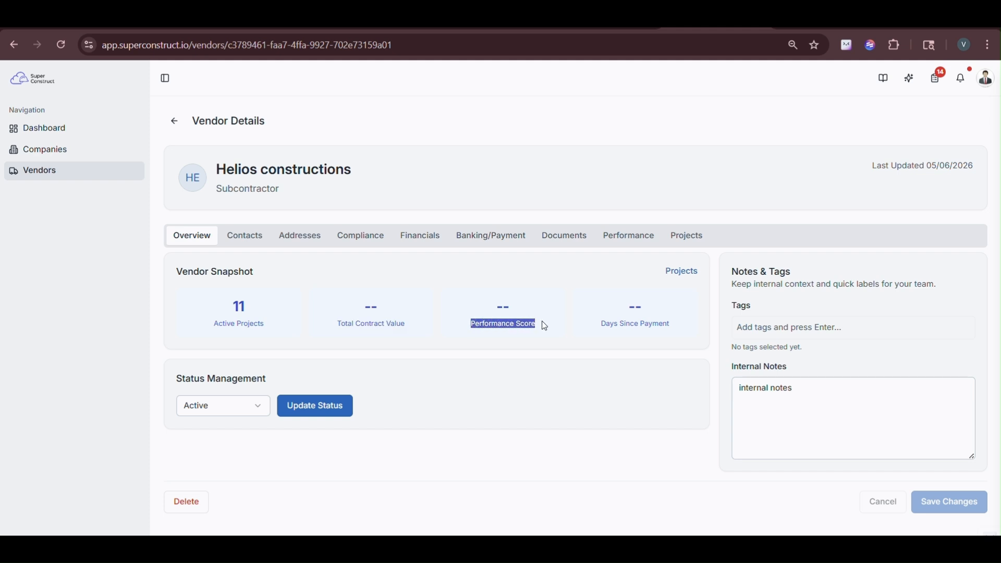
pyautogui.click(604, 324)
pyautogui.moveTo(610, 325); pyautogui.dragTo(678, 328)
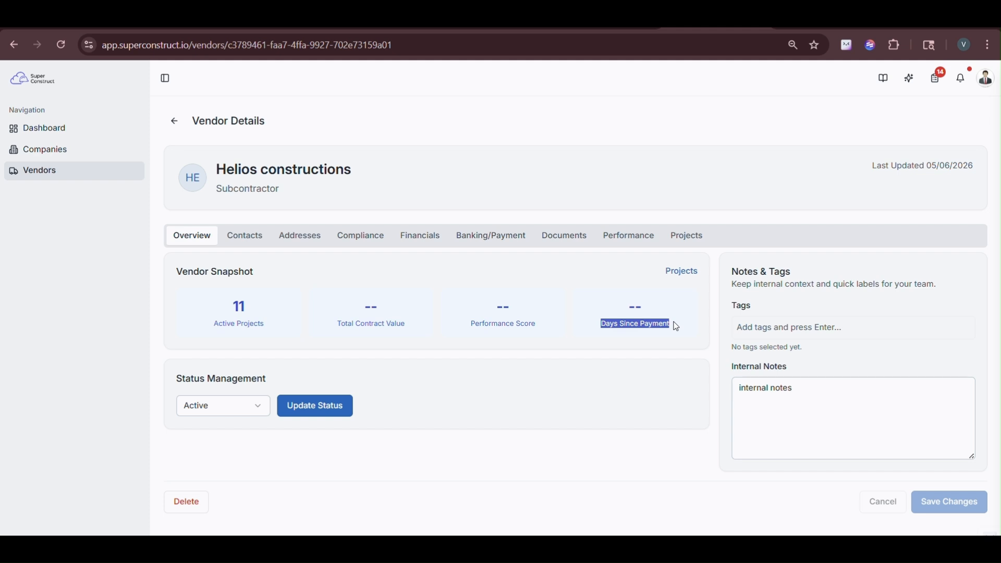
pyautogui.click(502, 358)
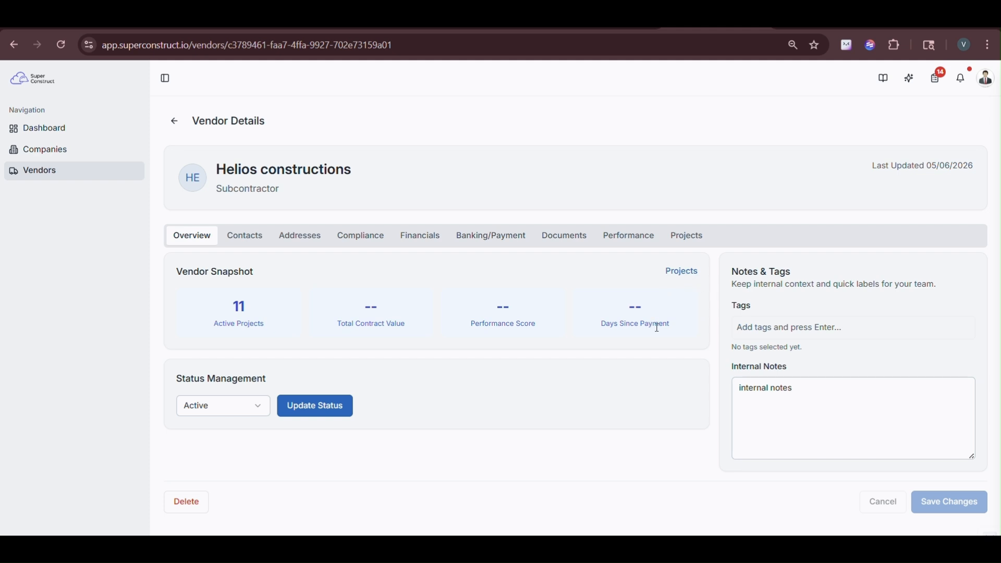
pyautogui.click(682, 274)
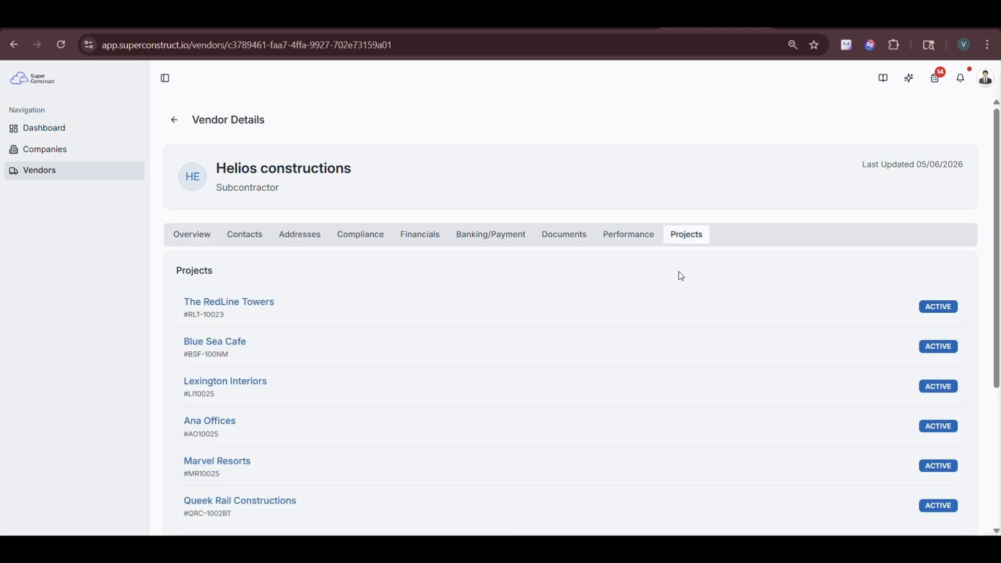
pyautogui.scroll(-4, 682, 277)
pyautogui.scroll(4, 683, 276)
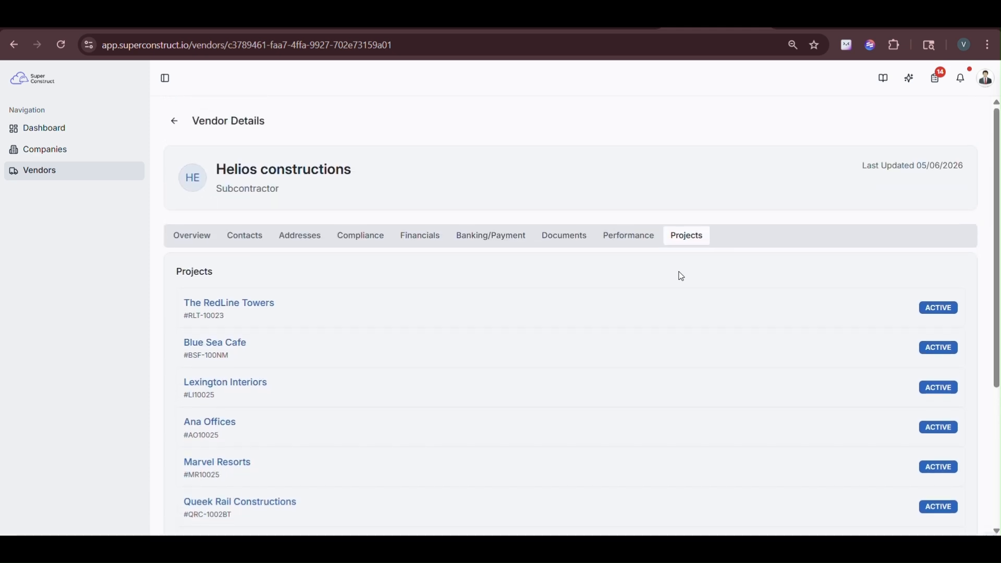
pyautogui.click(199, 242)
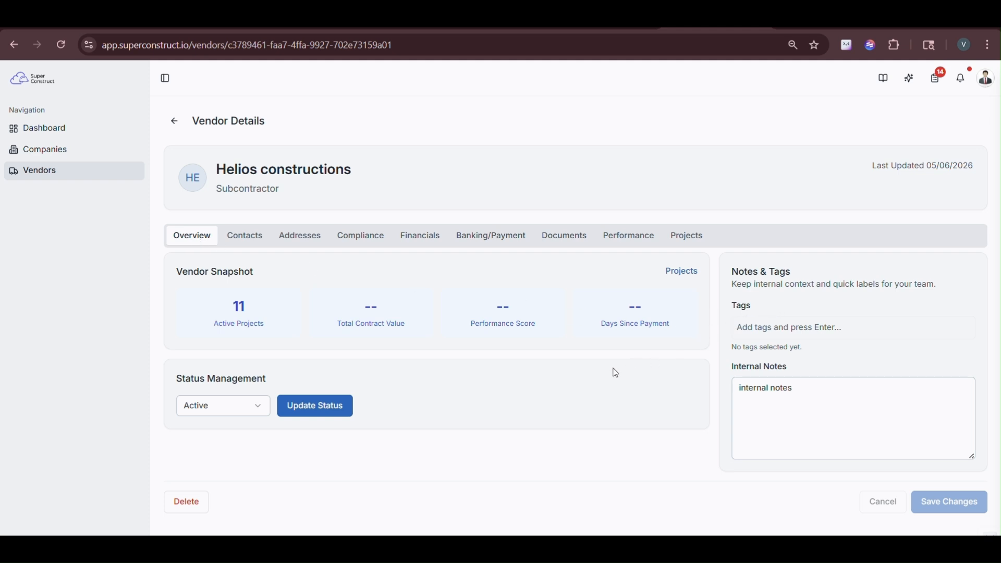
# Step: Change Helios constructions' status to Inactive and apply the update
pyautogui.click(200, 416)
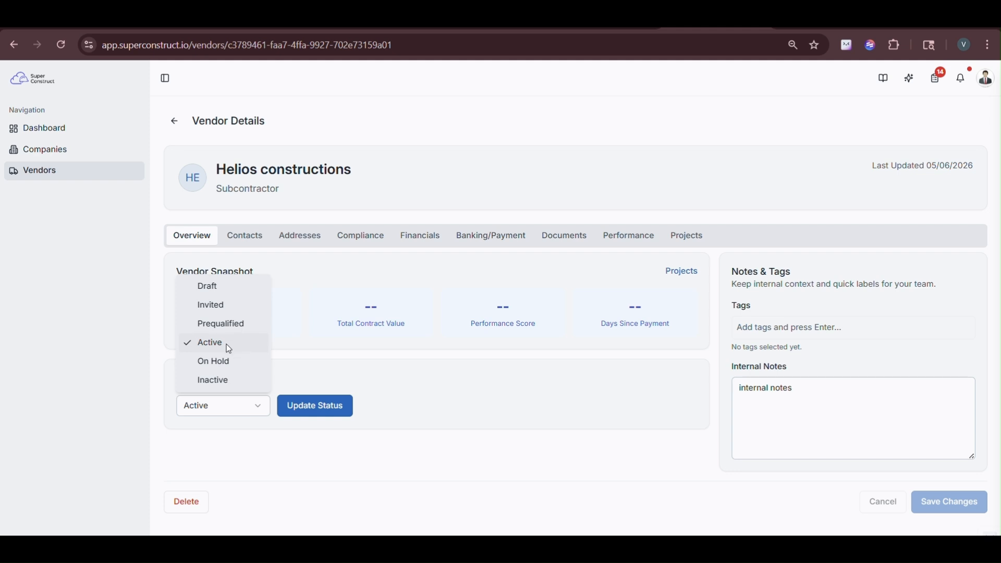
pyautogui.click(214, 383)
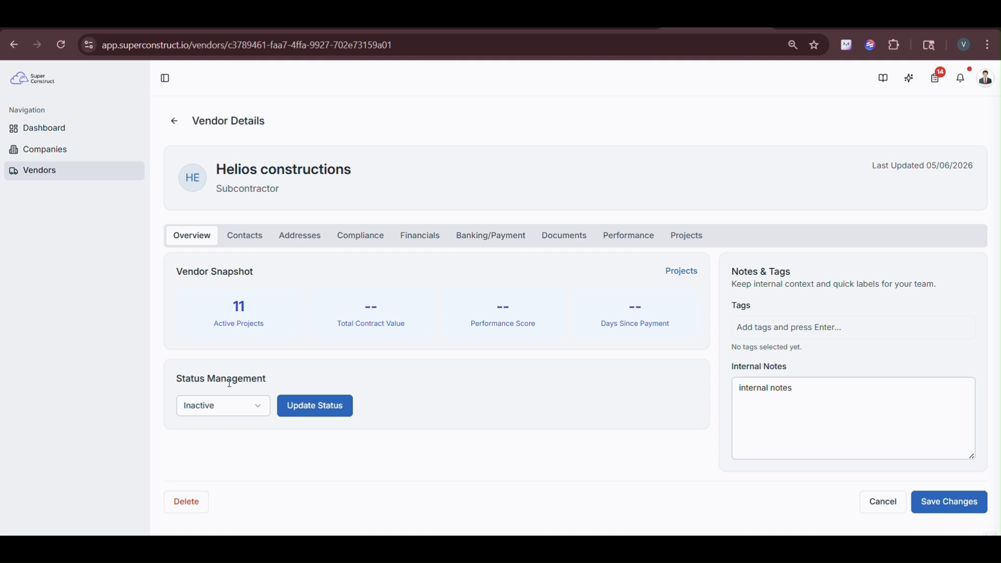
pyautogui.click(230, 417)
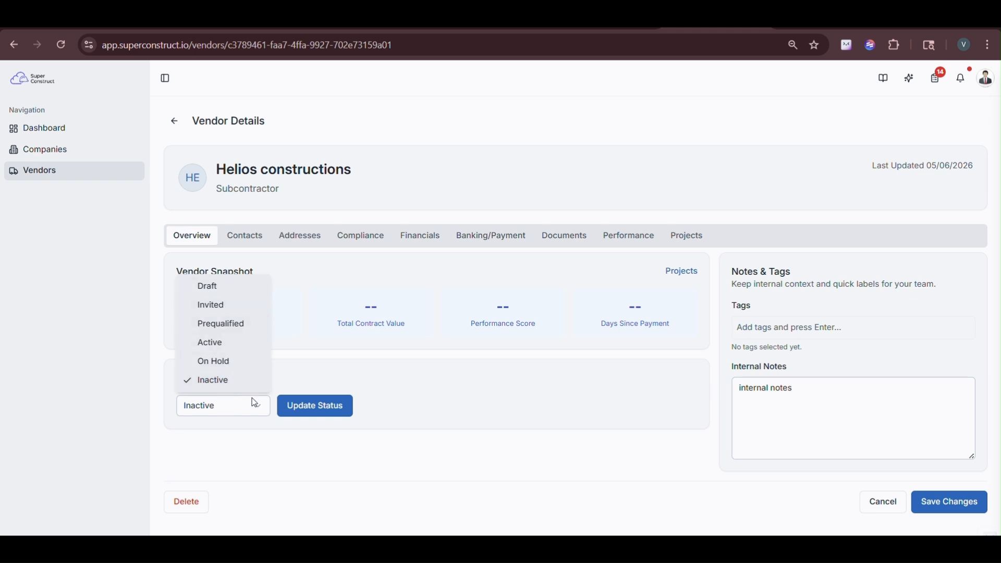
pyautogui.click(305, 423)
pyautogui.click(306, 418)
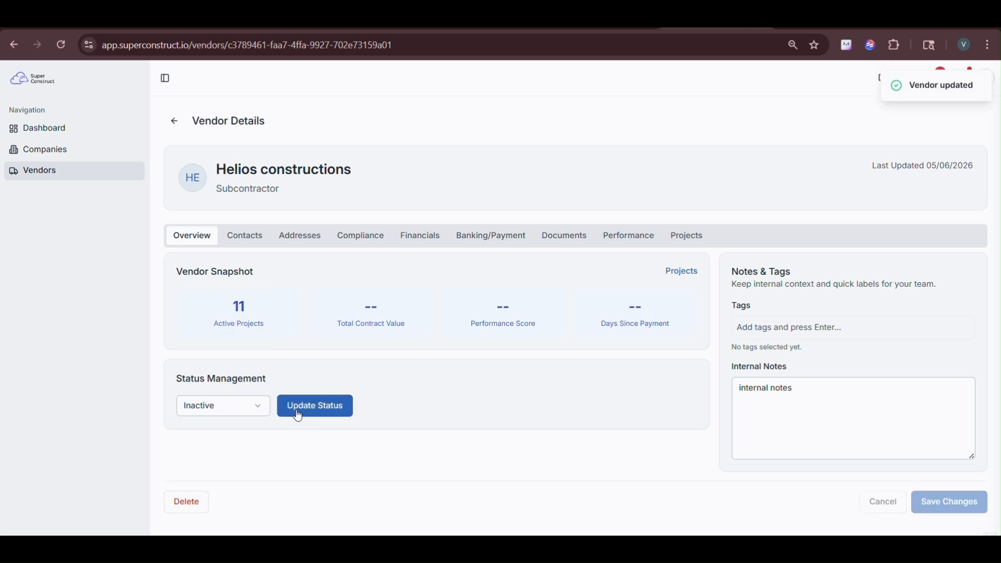
# Step: Set the status back to Active and apply the update
pyautogui.click(248, 413)
pyautogui.click(230, 346)
pyautogui.click(308, 407)
# Step: Add the tag #realtor to Helios constructions
pyautogui.click(766, 331)
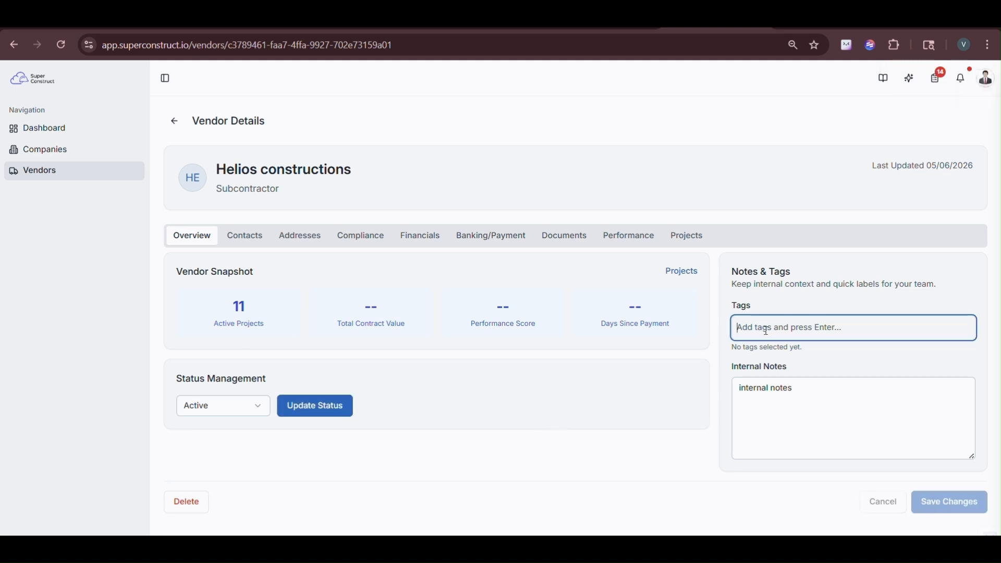
pyautogui.write('#')
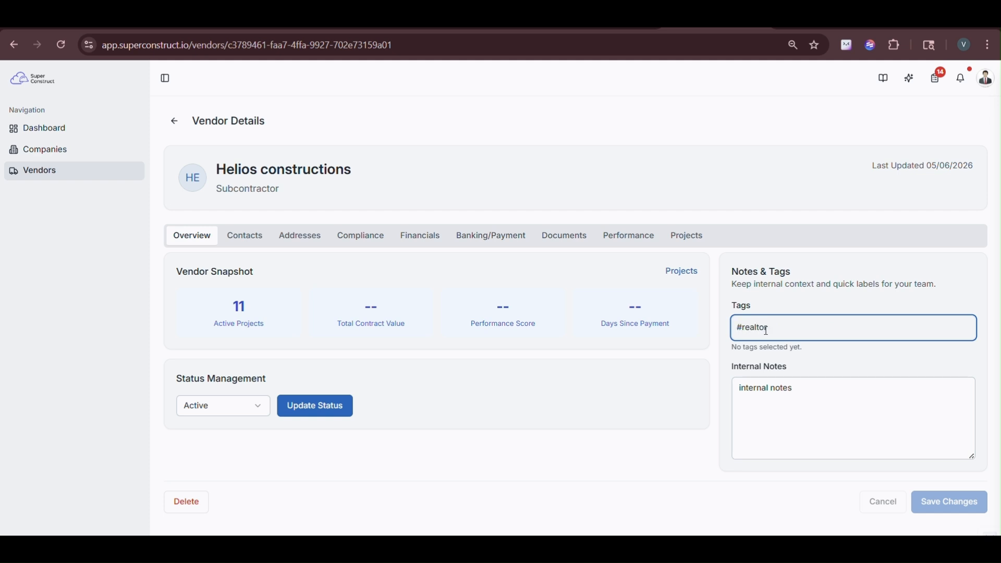
pyautogui.write('realtor')
pyautogui.press('Return')
# Step: Replace the internal note with 'Vendor is reliable but needs strict supervision on timelines.' and save
pyautogui.click(785, 402)
pyautogui.moveTo(798, 379); pyautogui.dragTo(737, 378)
pyautogui.write('"Vendor is reliable but needs strict supervision on timelines."')
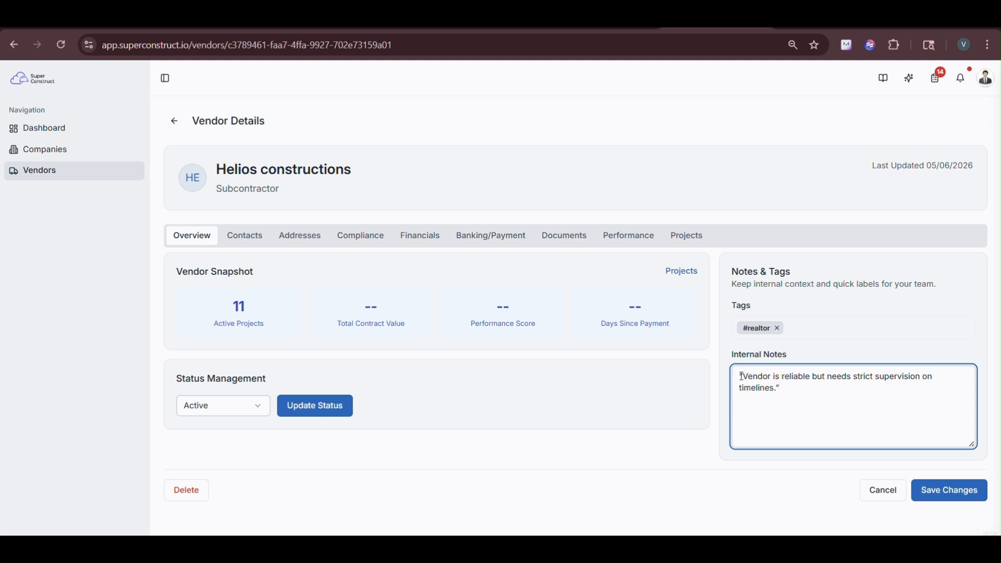
pyautogui.moveTo(743, 377); pyautogui.dragTo(784, 388)
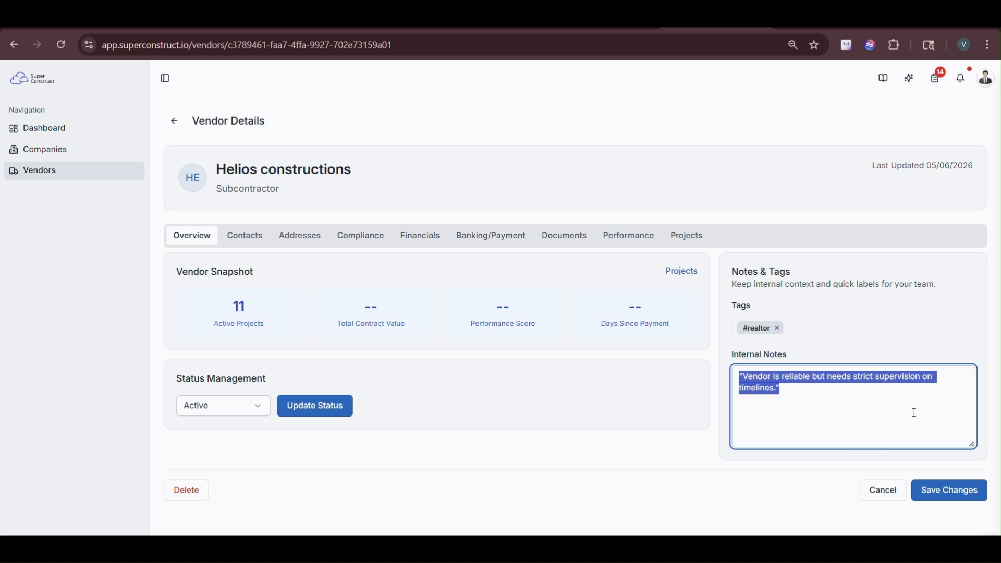
pyautogui.click(907, 431)
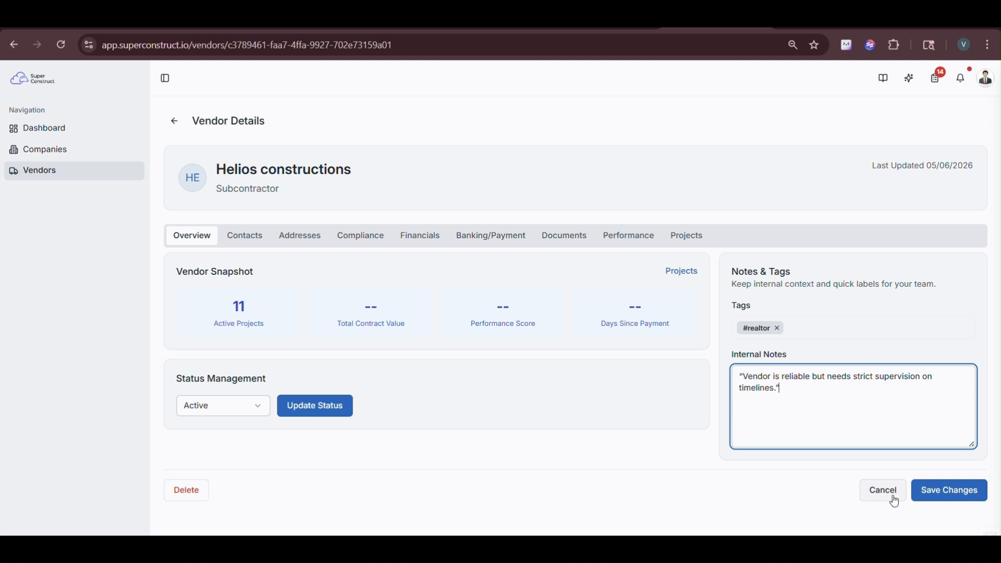
pyautogui.click(937, 499)
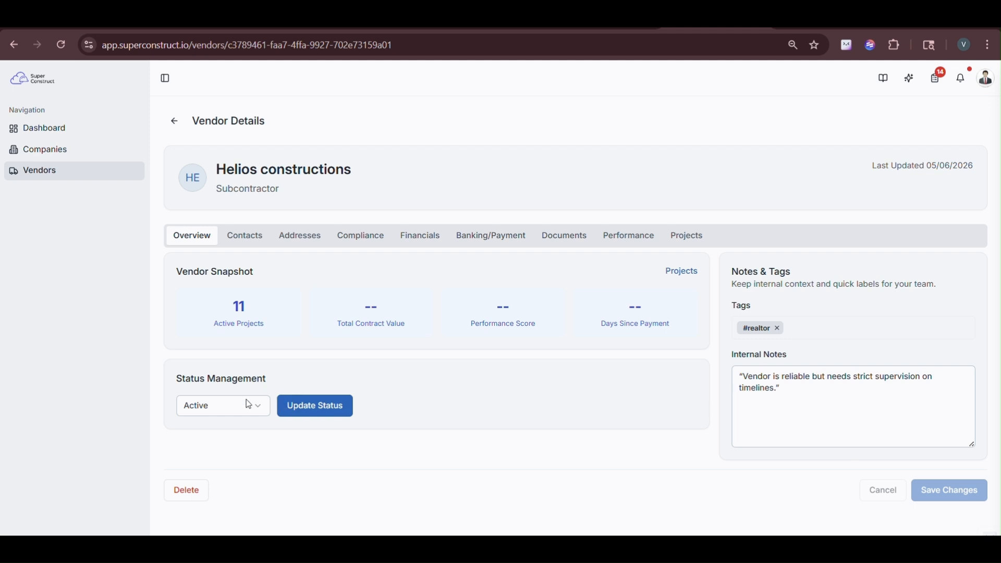
pyautogui.click(305, 416)
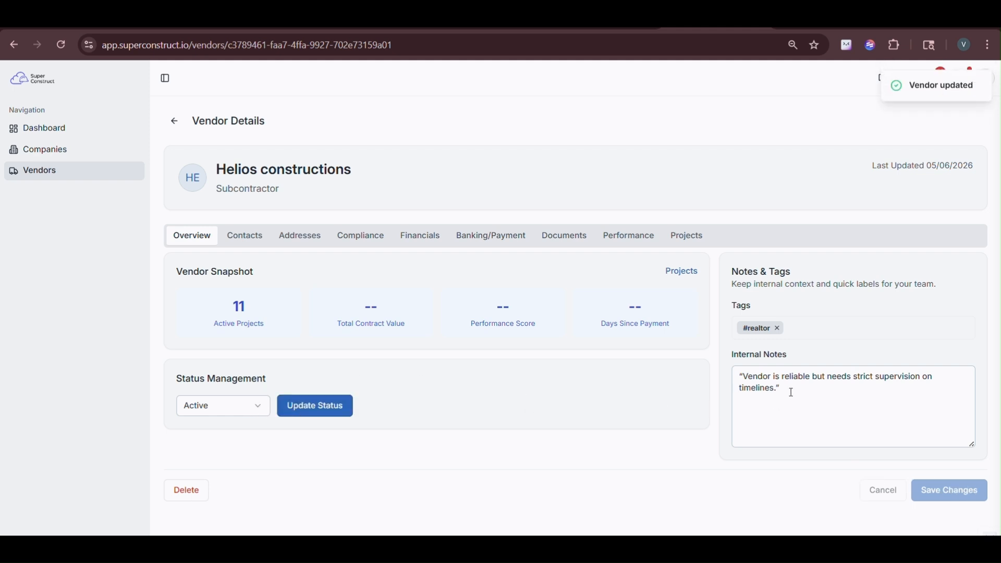